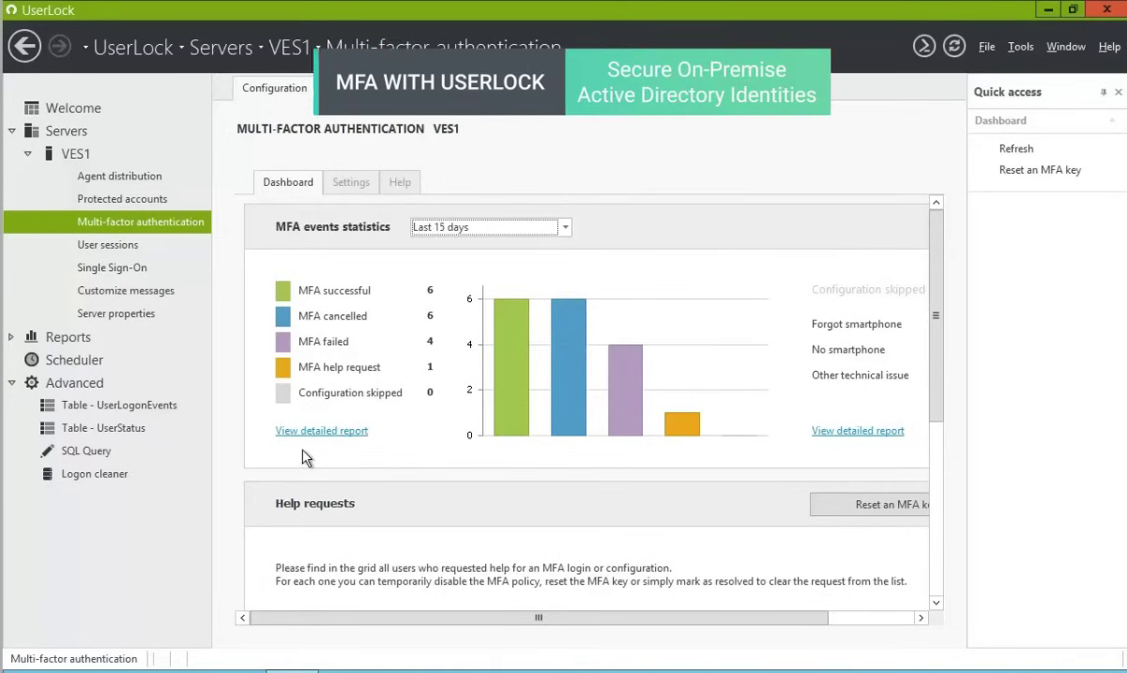
Step: Show VES1's protected accounts list with its four accounts
left_click(131, 195)
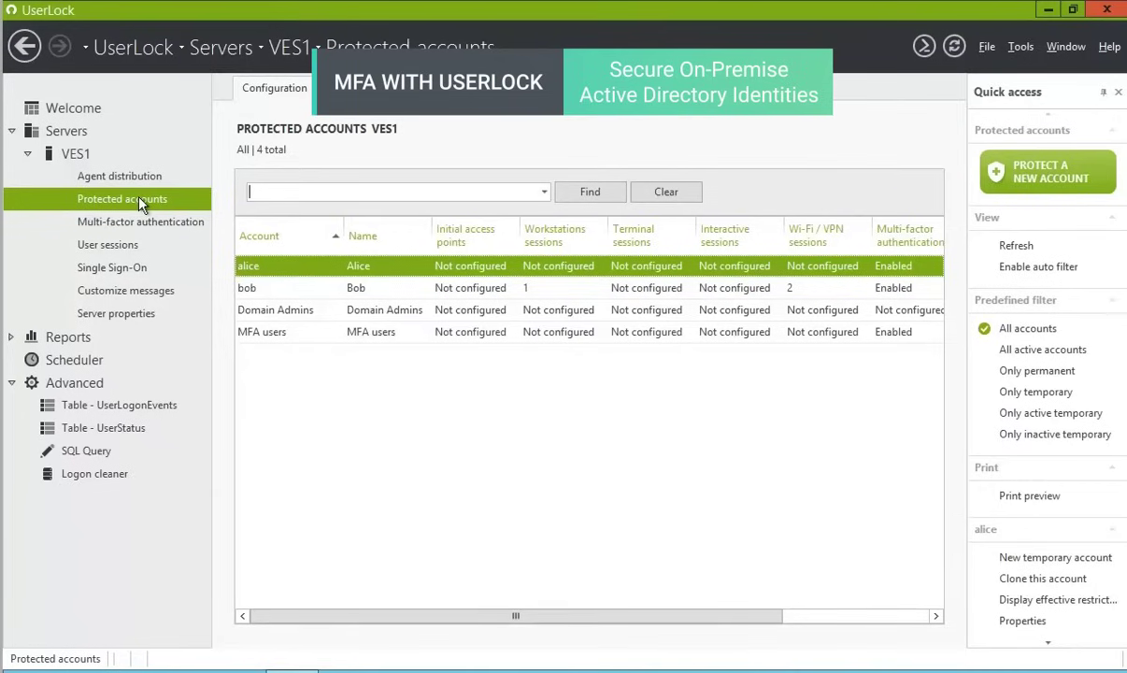
left_click(1007, 156)
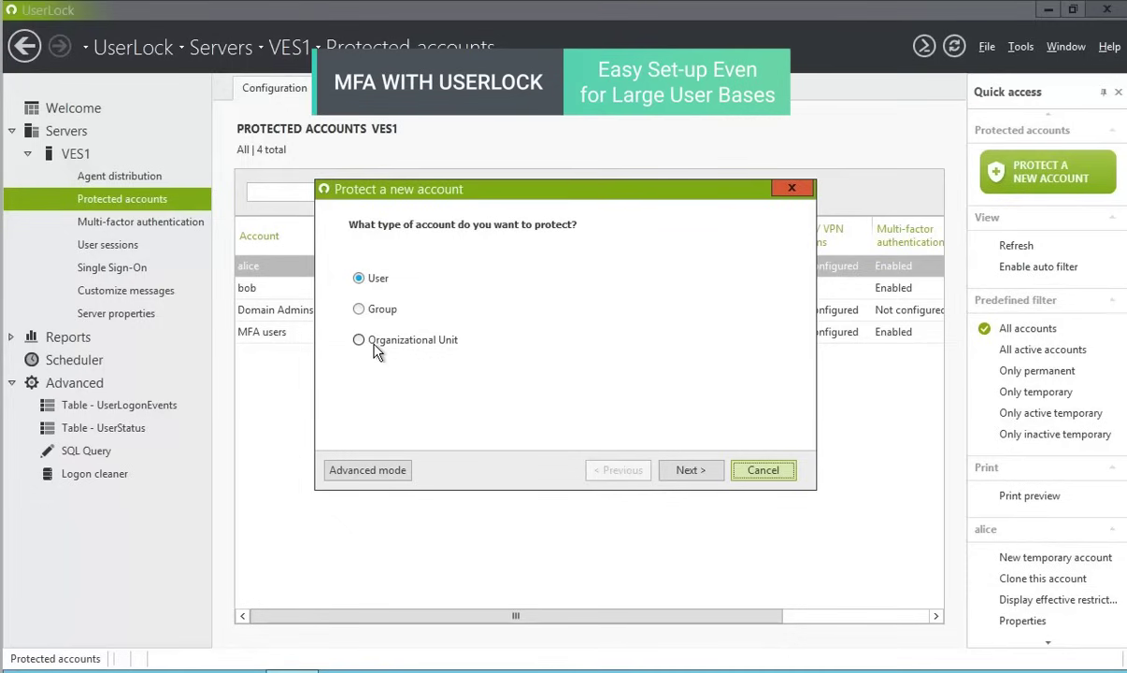
left_click(770, 474)
left_click(305, 311)
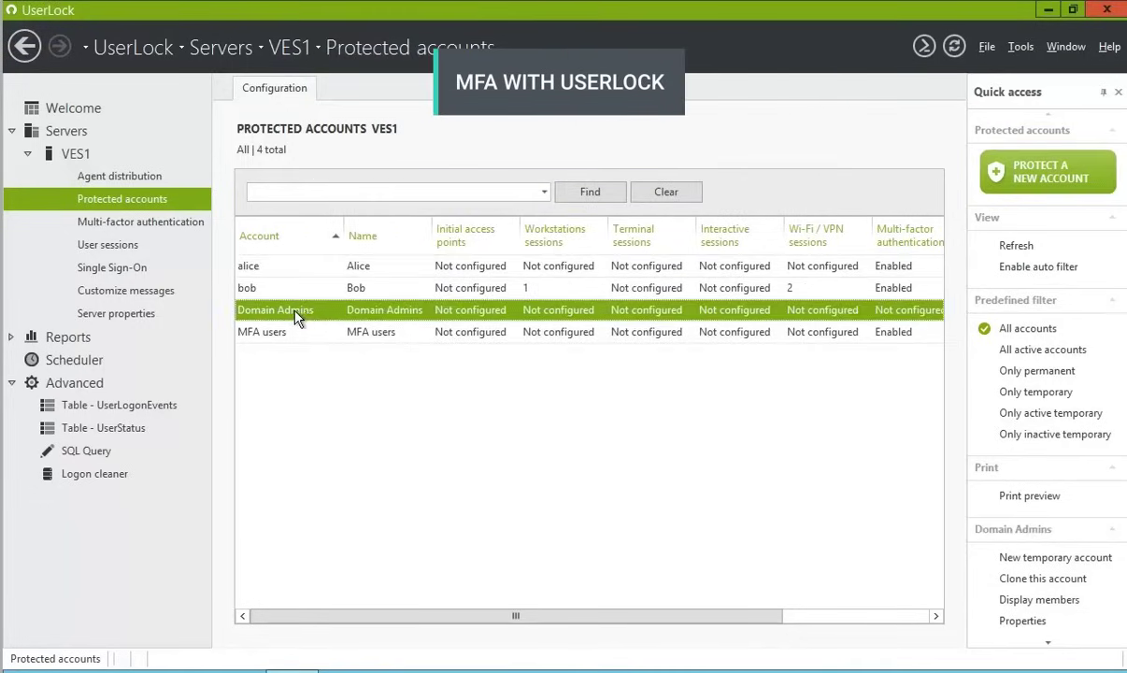
double_click(306, 311)
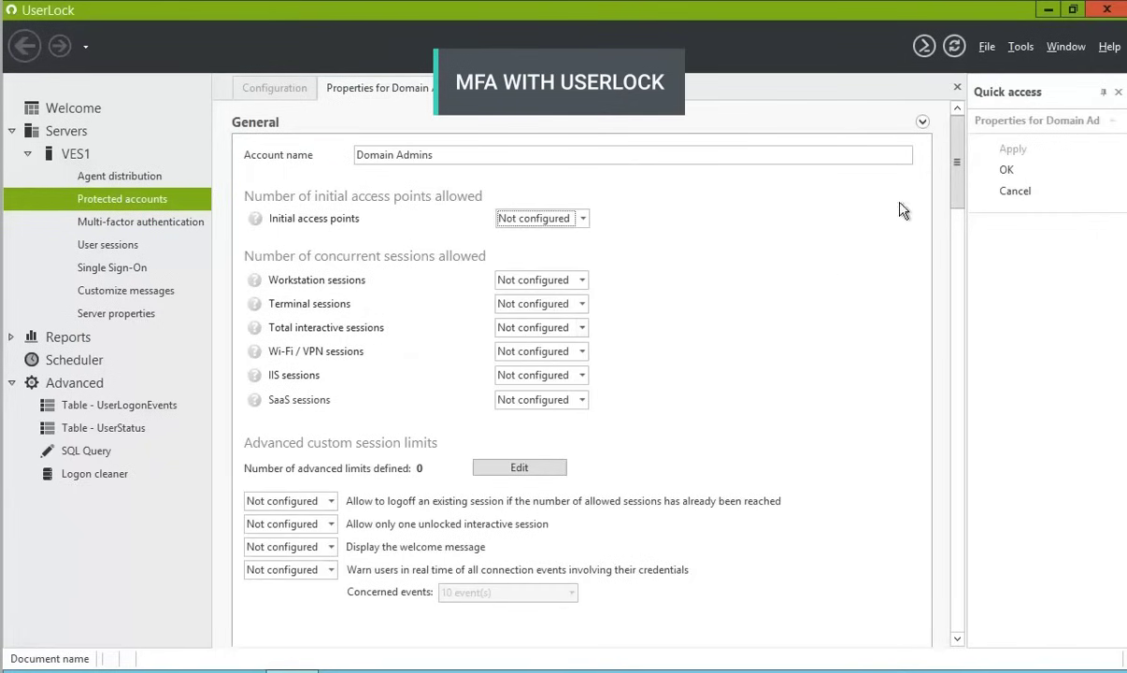
left_click_drag(962, 167, 976, 281)
left_click(602, 134)
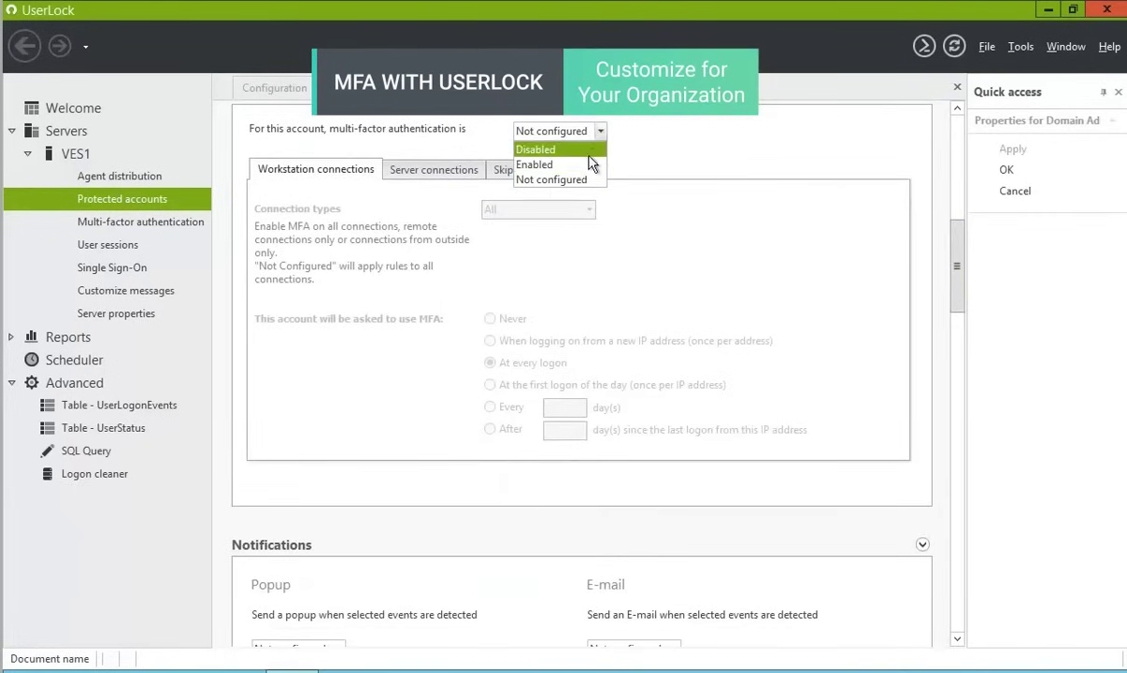
left_click(546, 159)
left_click(538, 211)
left_click(503, 219)
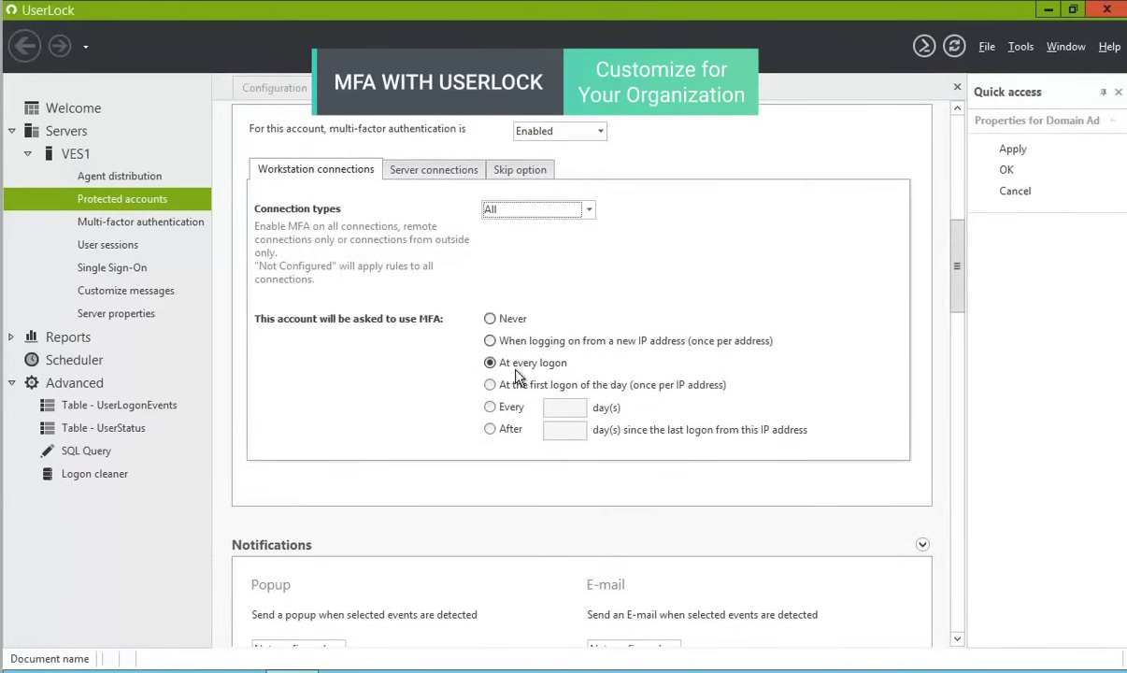
left_click(434, 170)
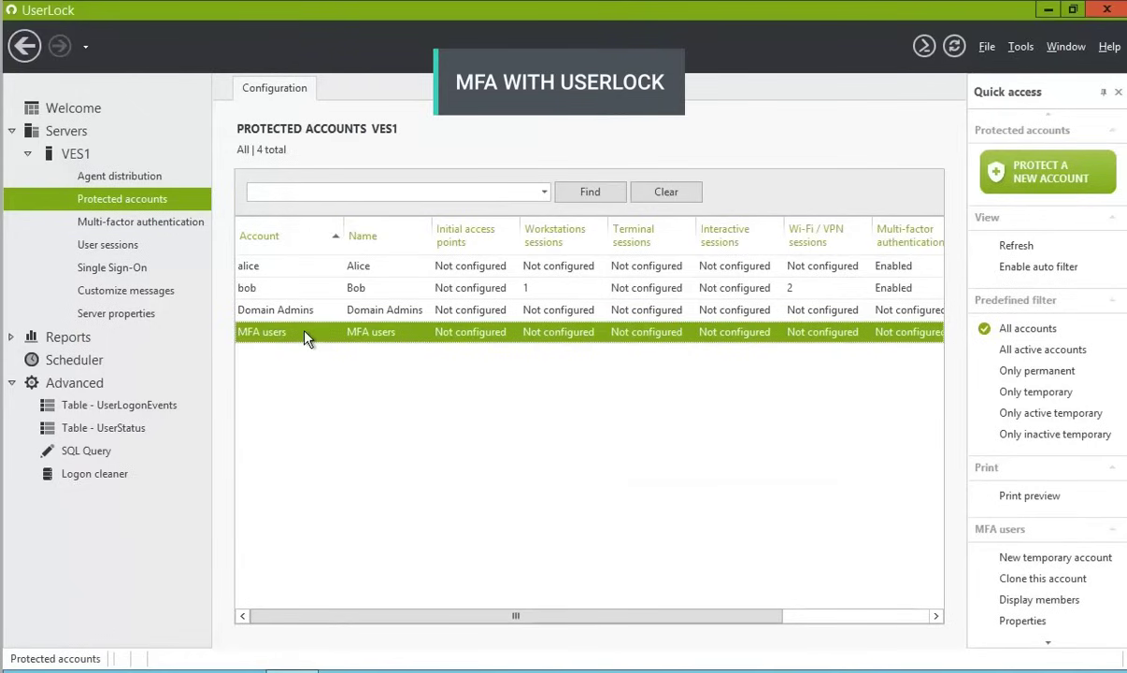
Step: Keep multi-factor authentication enabled for MFA users on all connection types
double_click(309, 335)
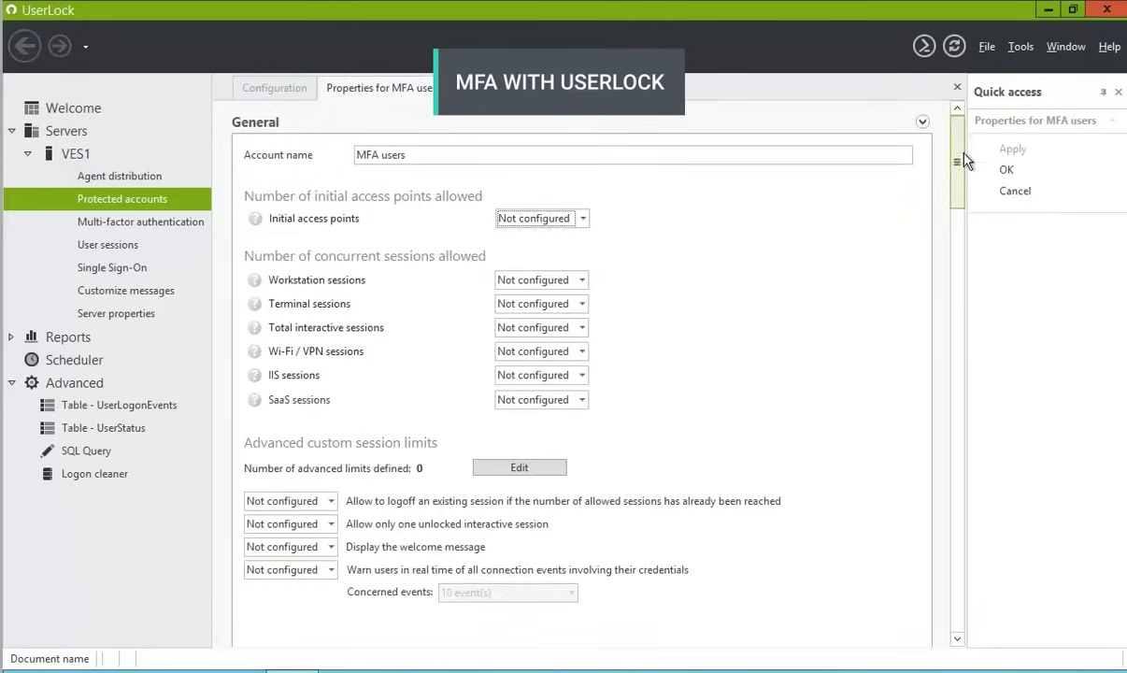
left_click_drag(957, 156, 967, 235)
left_click(599, 259)
left_click(552, 273)
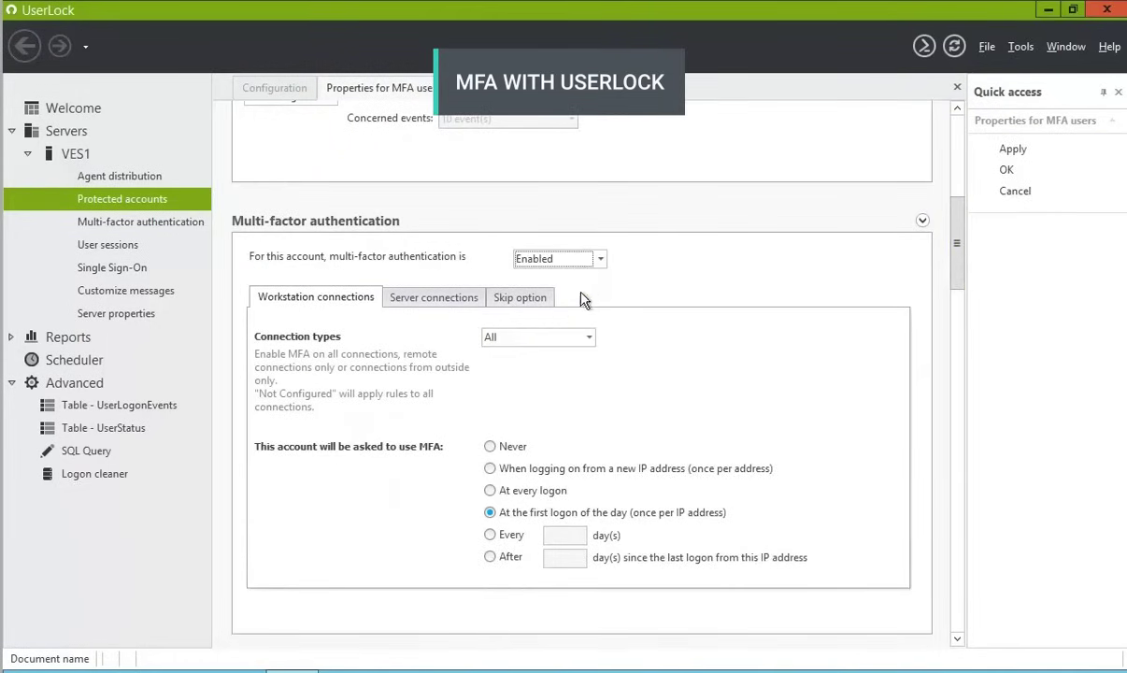
left_click(536, 338)
left_click(526, 355)
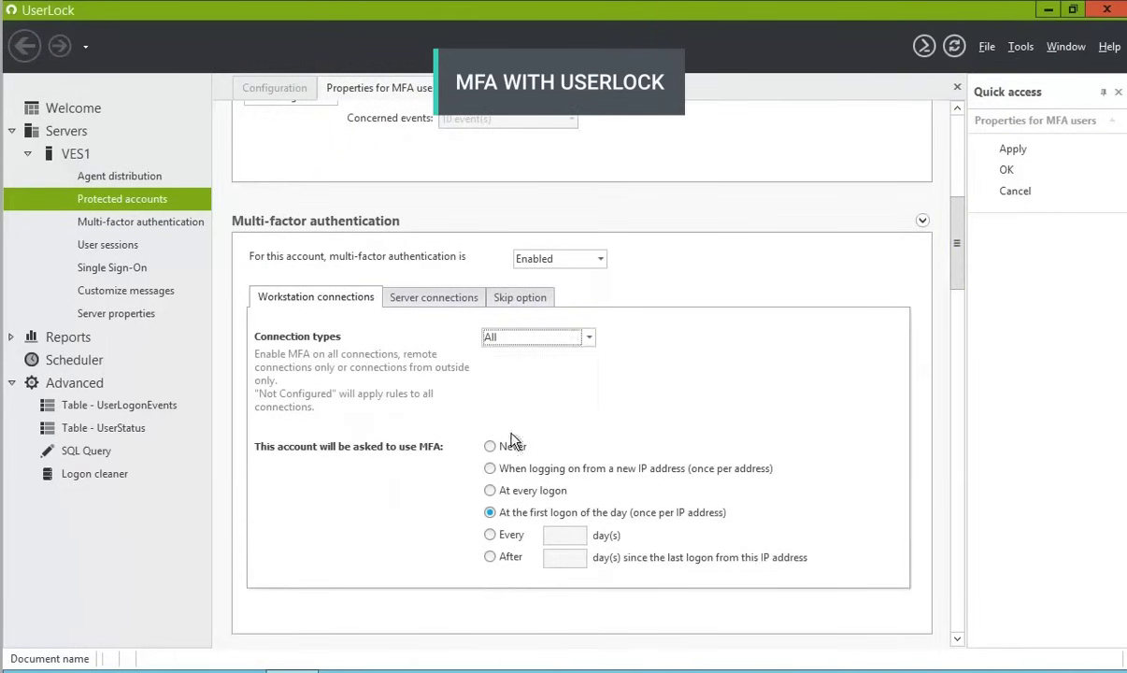
Step: Let MFA users skip MFA setup until 3/31/2022 and save the properties
left_click(434, 297)
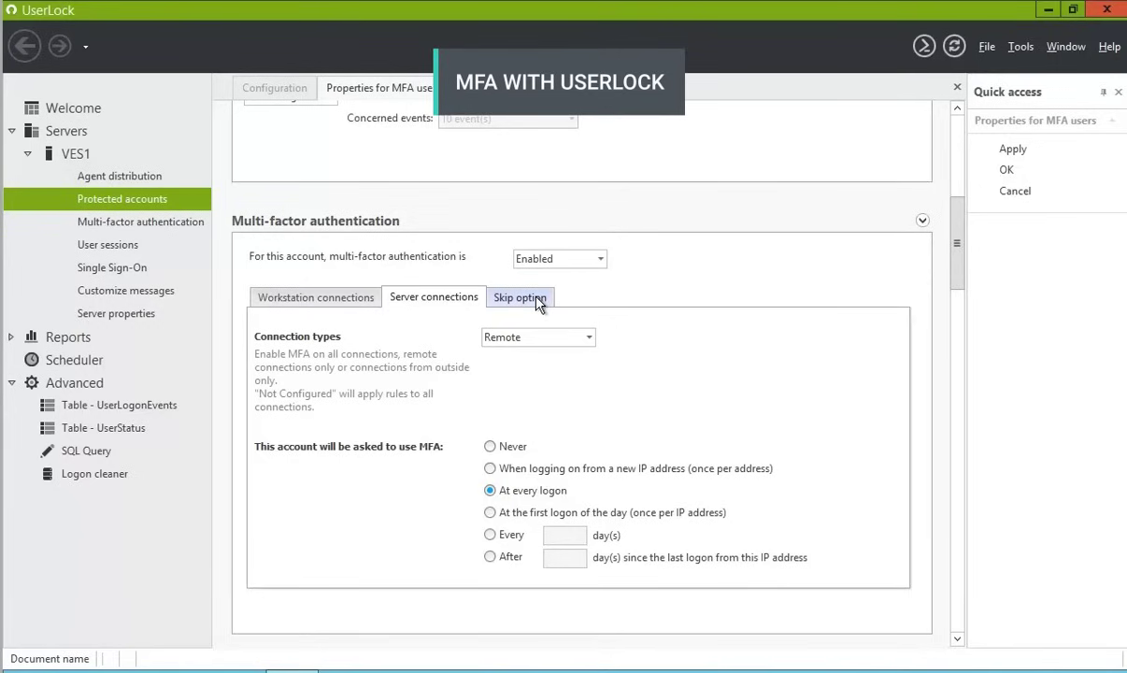
scroll(528, 309, "up", 1)
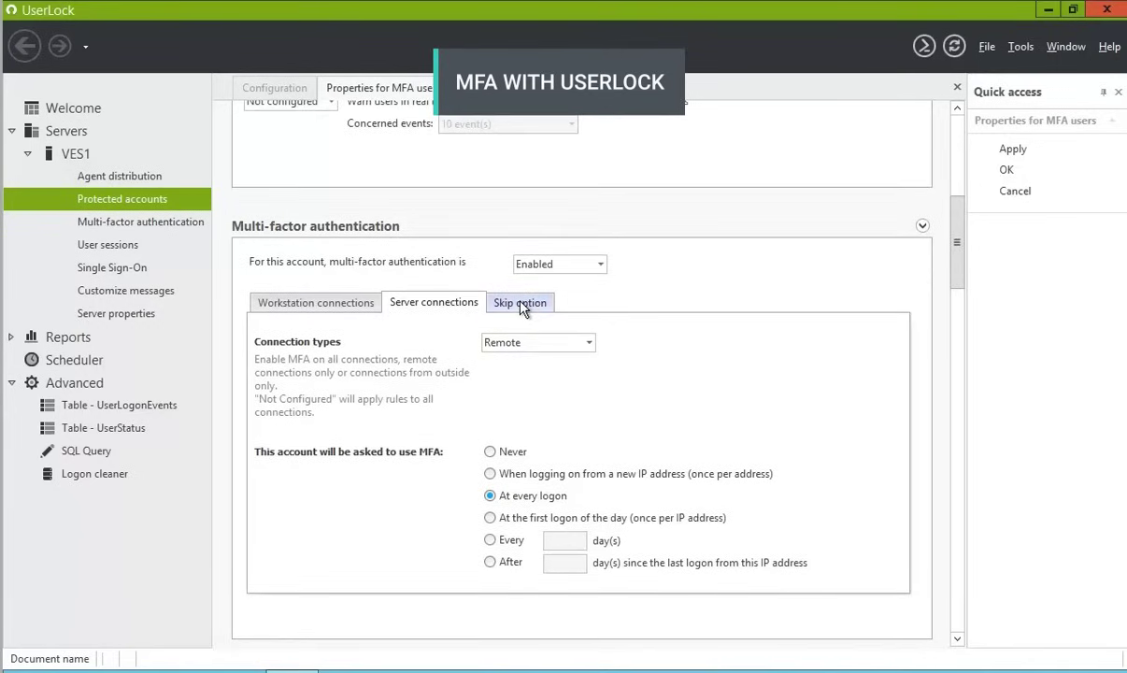
left_click(522, 305)
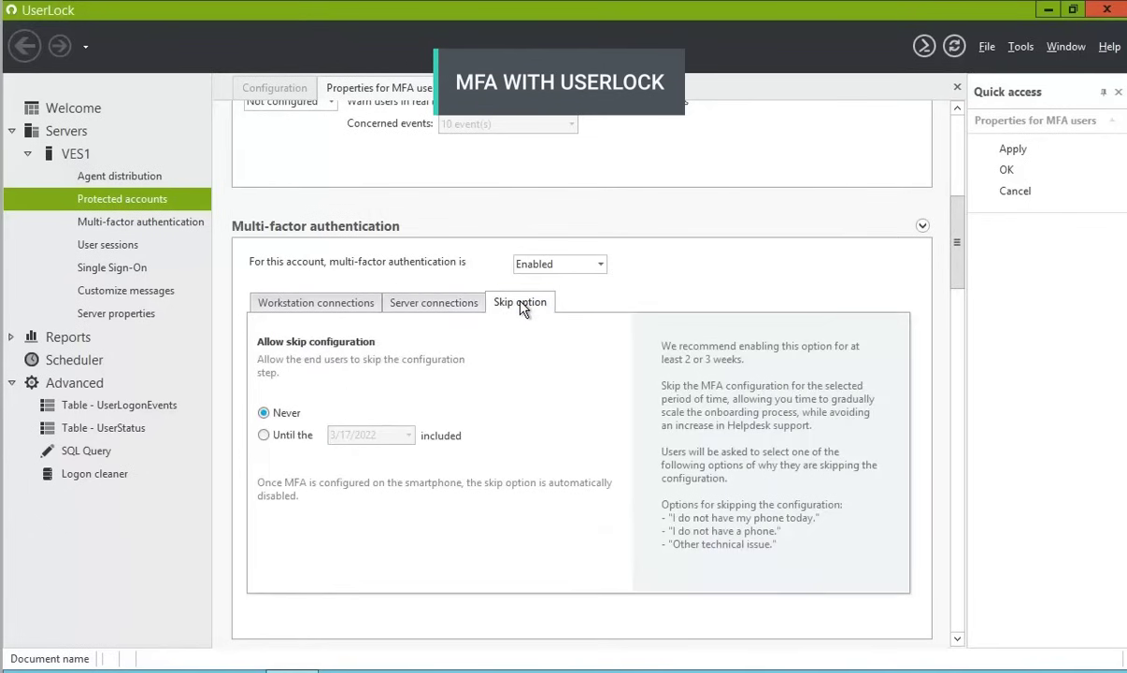
left_click(264, 435)
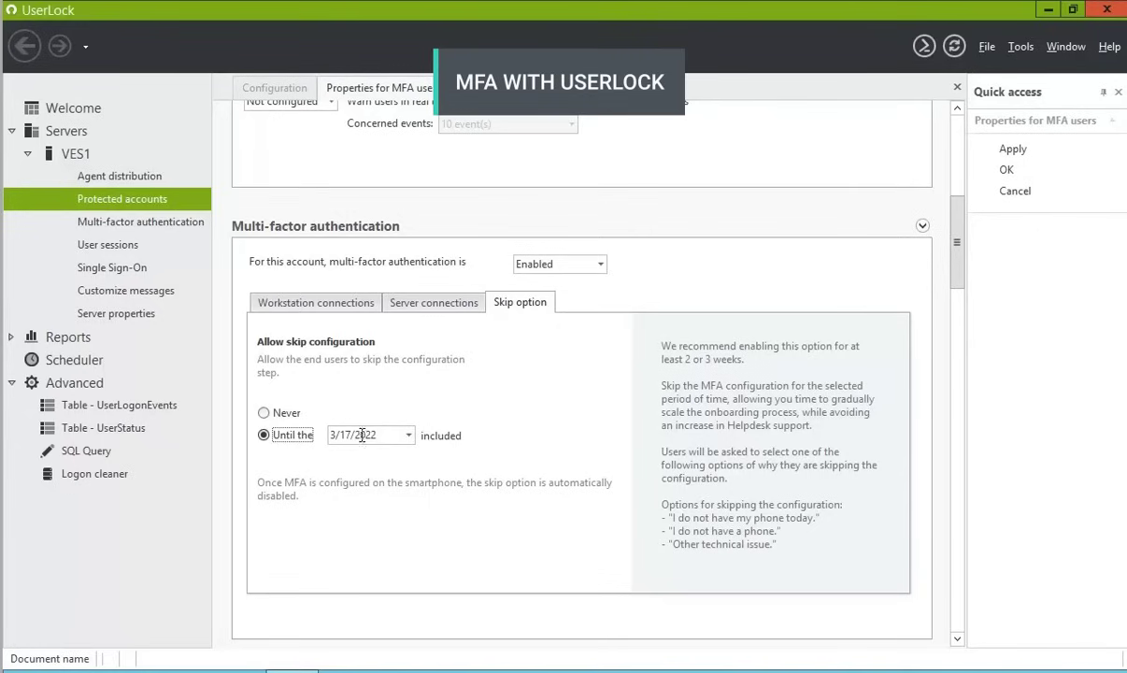
left_click(408, 436)
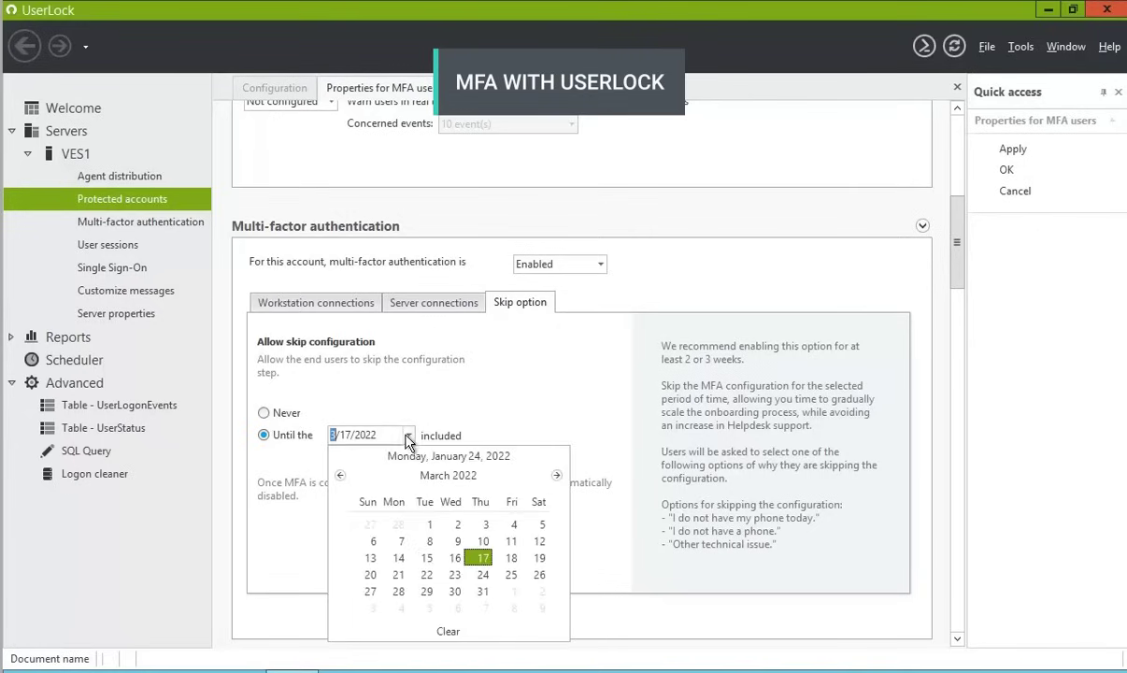
left_click(482, 592)
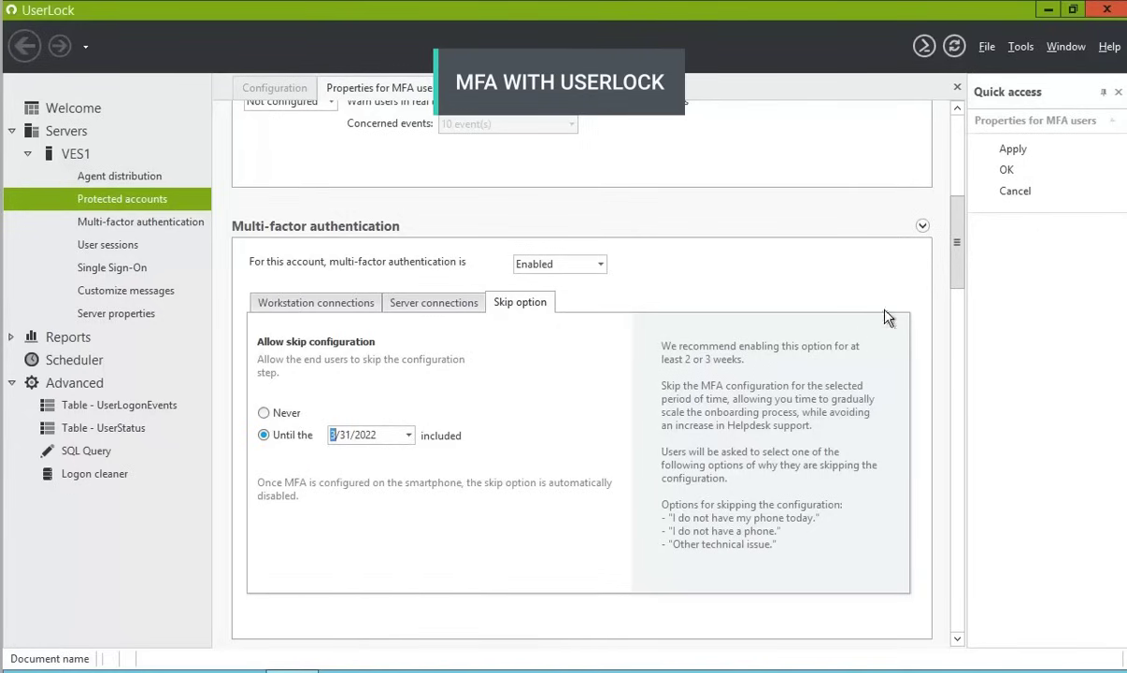
left_click(1006, 170)
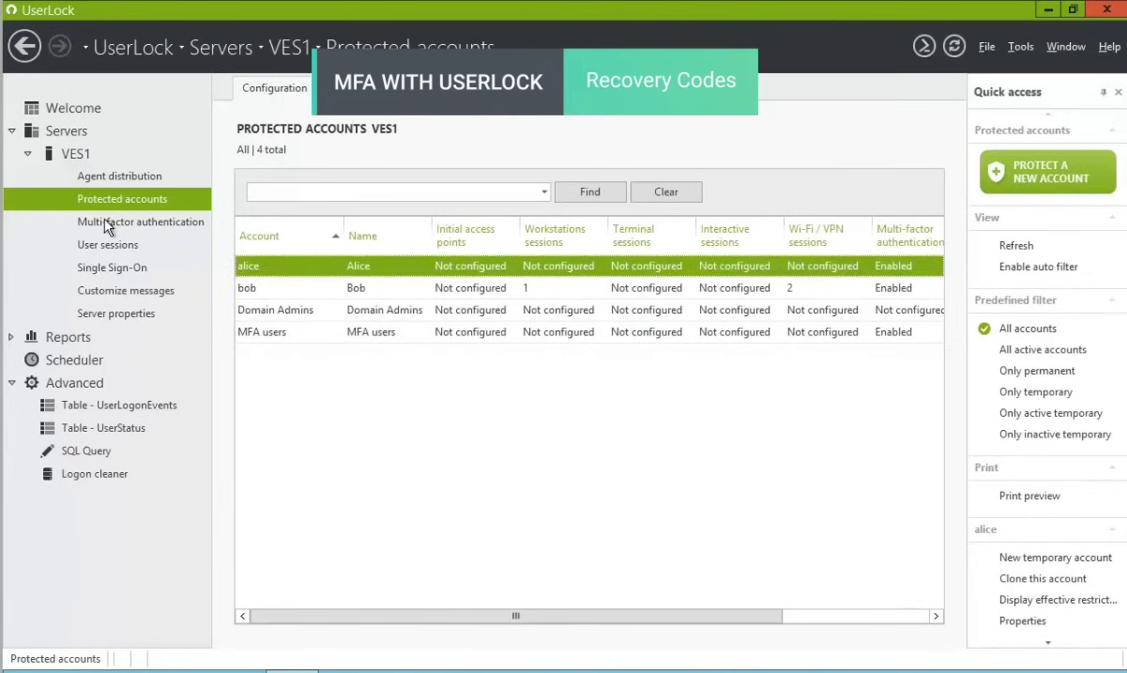
Step: Raise the MFA recovery code count from 10 to 15 in VES1's MFA settings
left_click(140, 224)
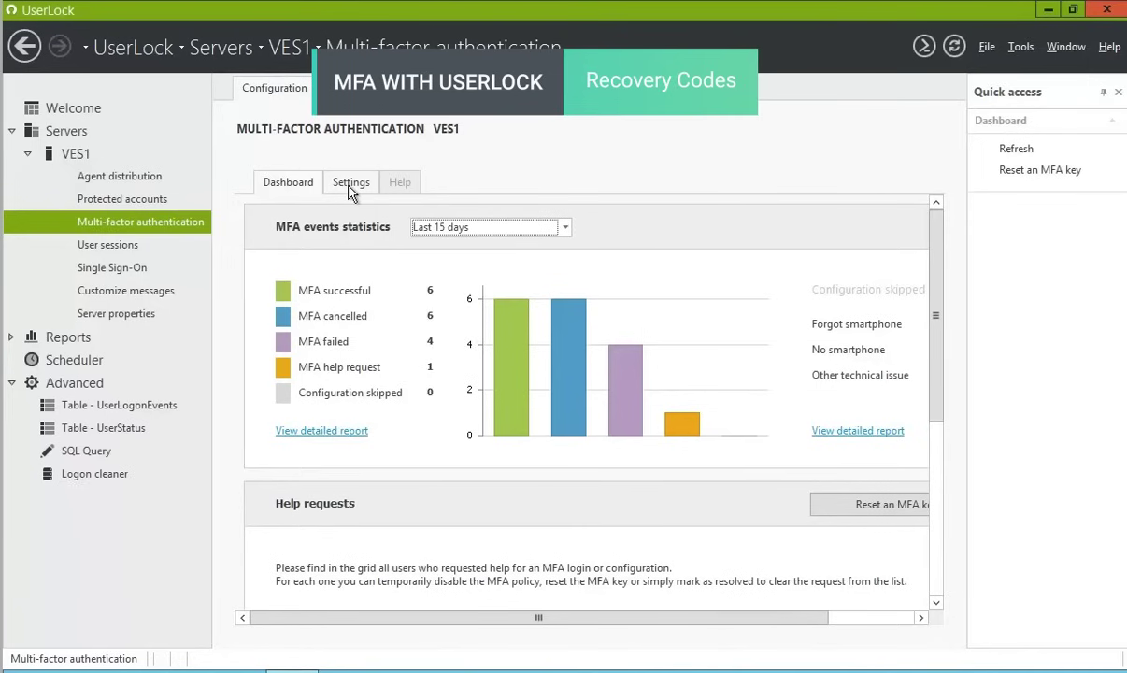
left_click(350, 186)
scroll(937, 298, "down", 1)
scroll(940, 301, "down", 2)
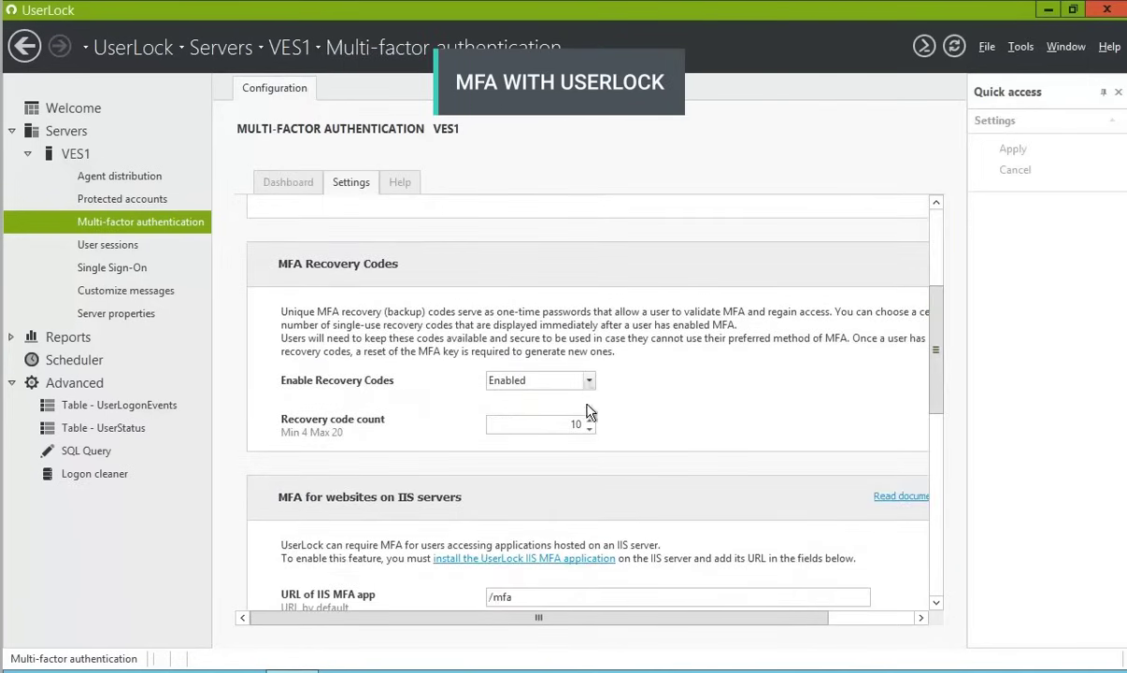
left_click(589, 421)
left_click(590, 420)
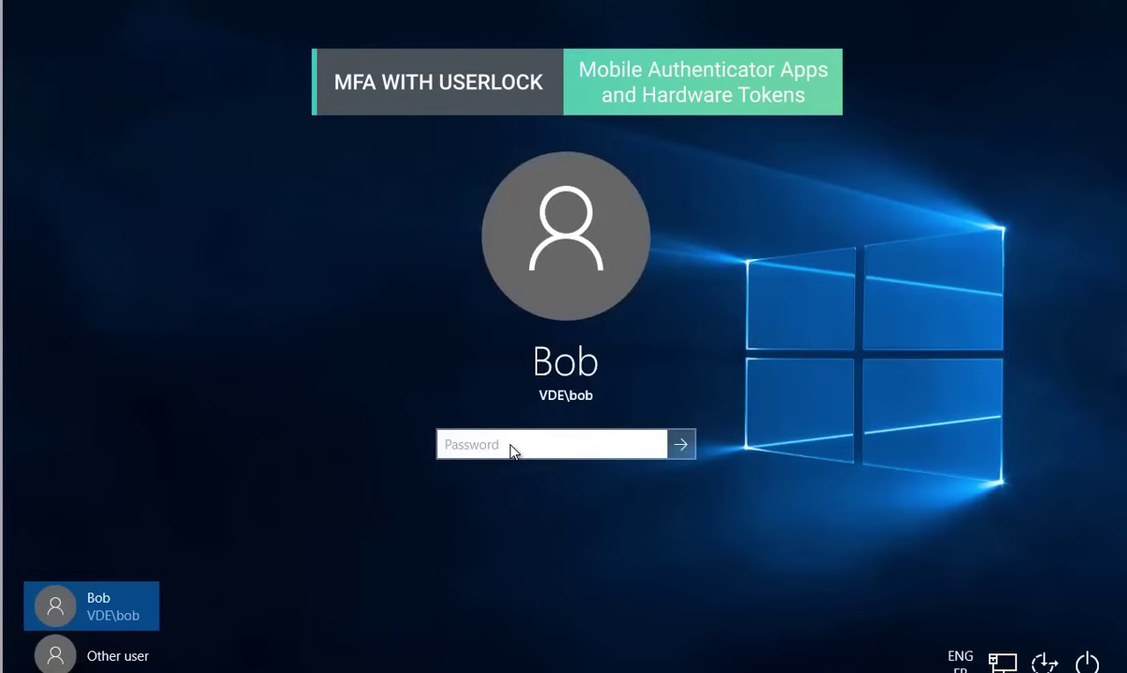
Step: Sign in to Windows with the user's password
type("*********")
key("Return")
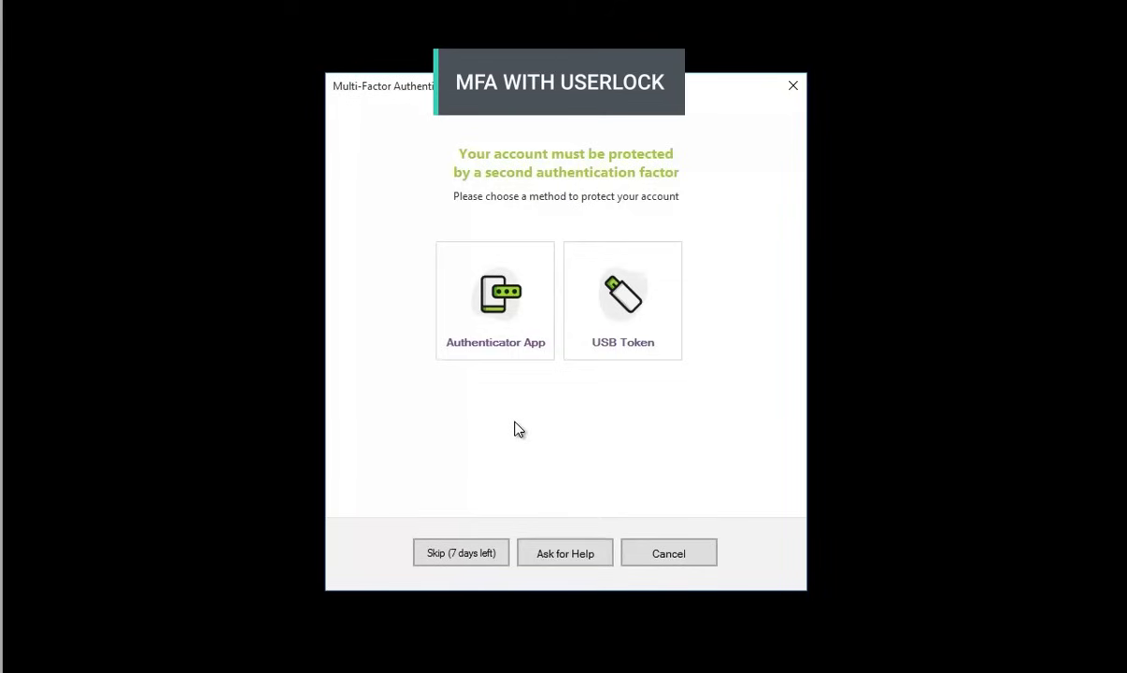
Step: Set up MFA with the authenticator app by verifying its authentication code
left_click(499, 316)
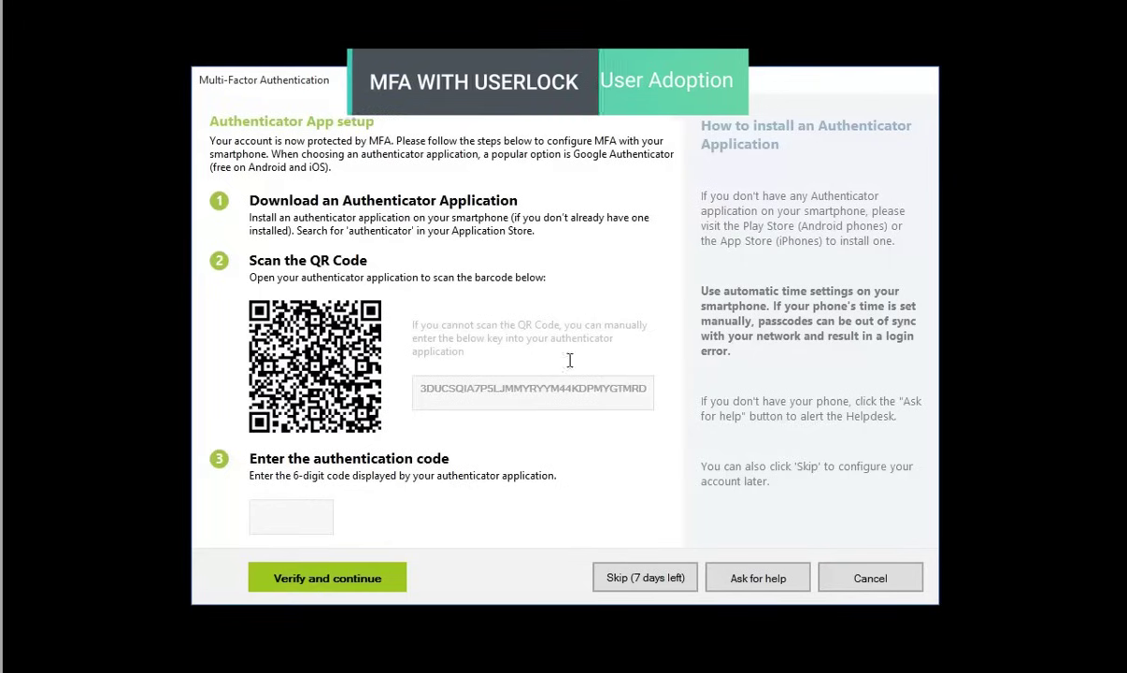
left_click(303, 526)
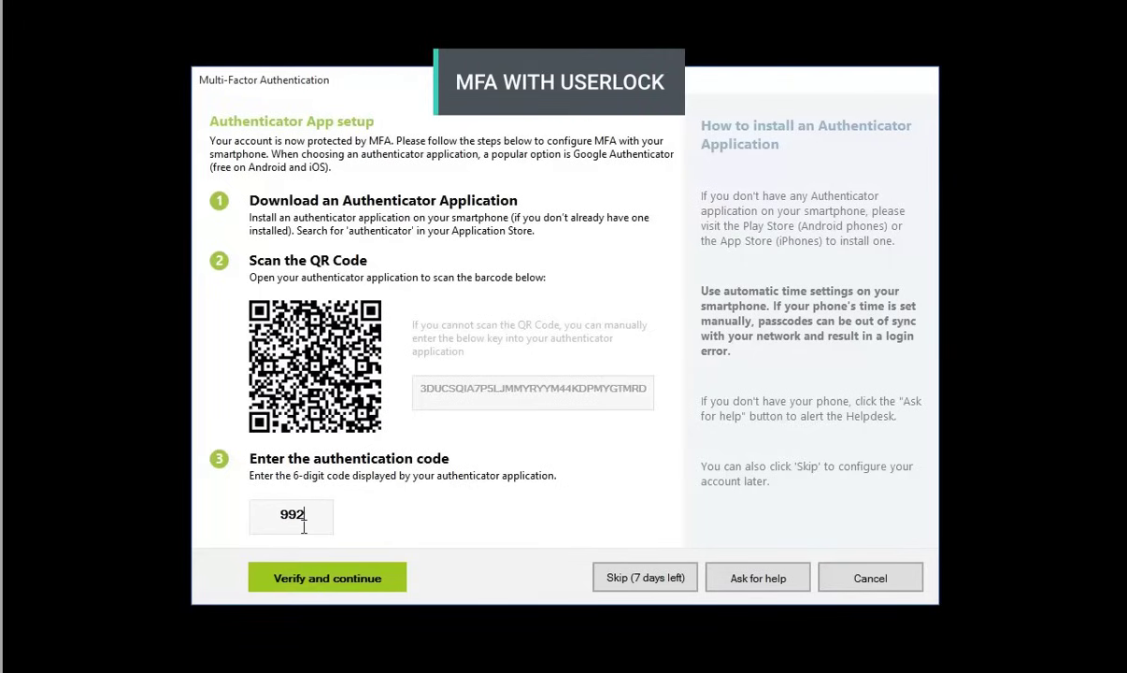
key("Return")
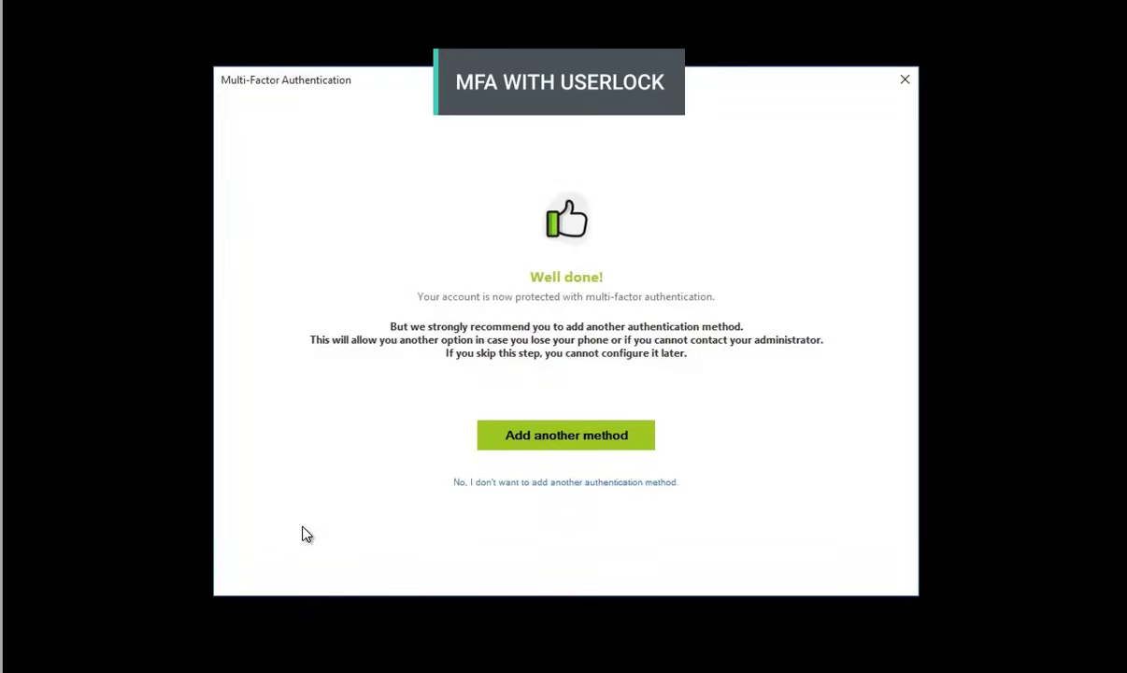
Step: Skip adding another method, save the recovery codes to a file, and continue
left_click(511, 483)
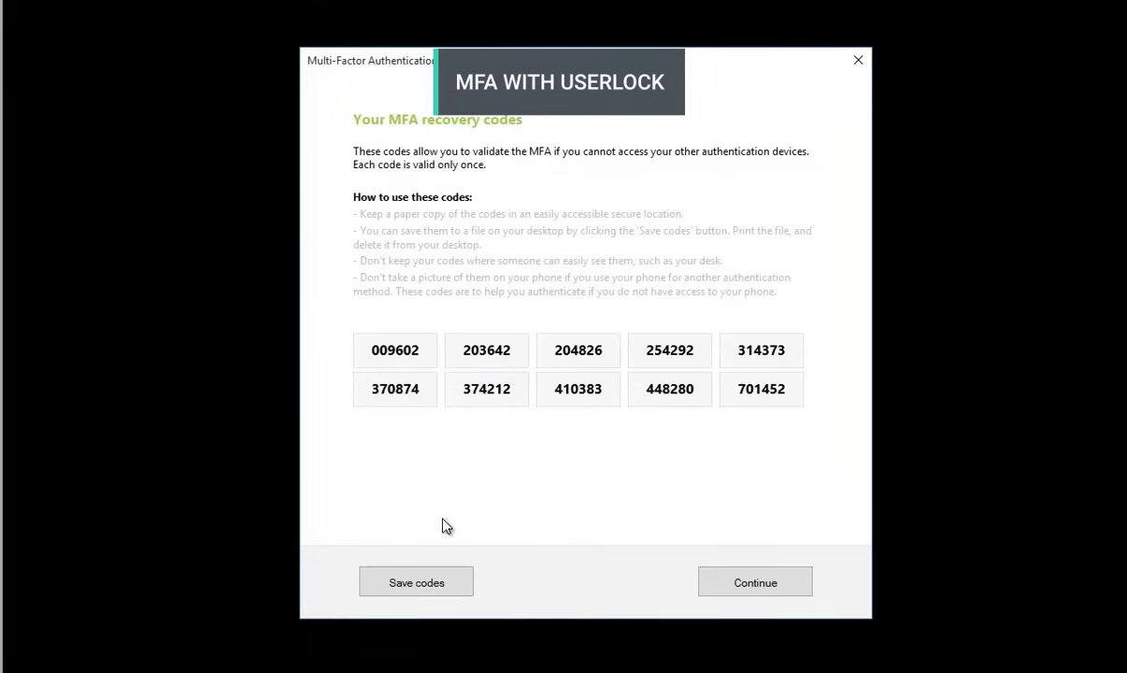
left_click(417, 589)
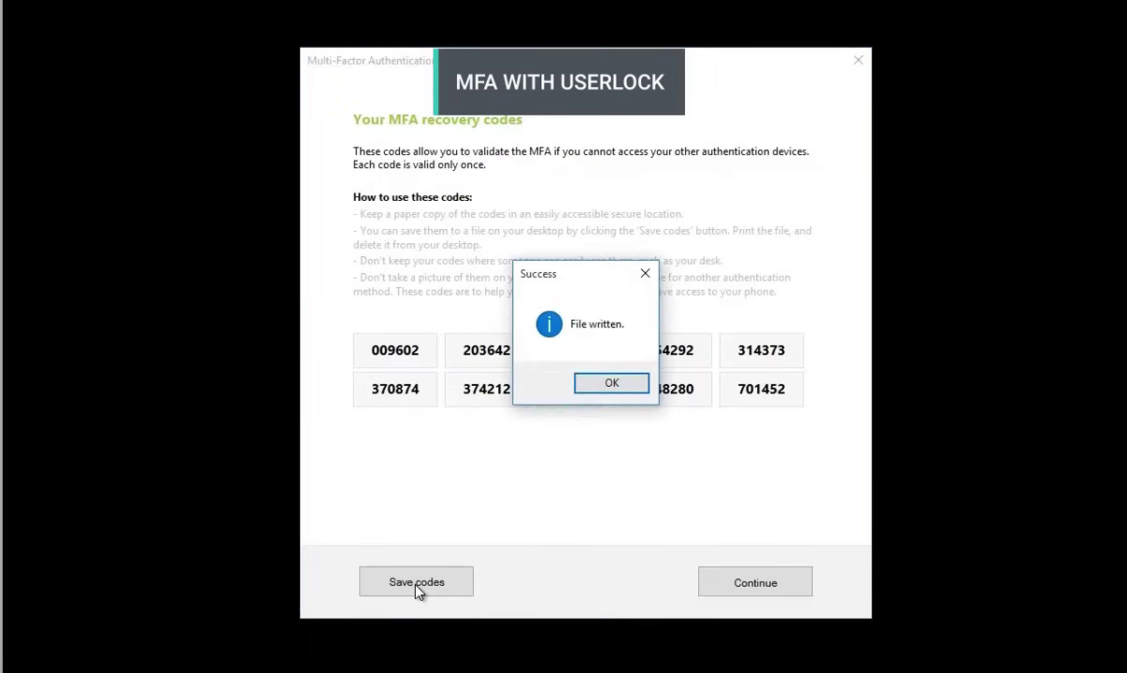
left_click(604, 390)
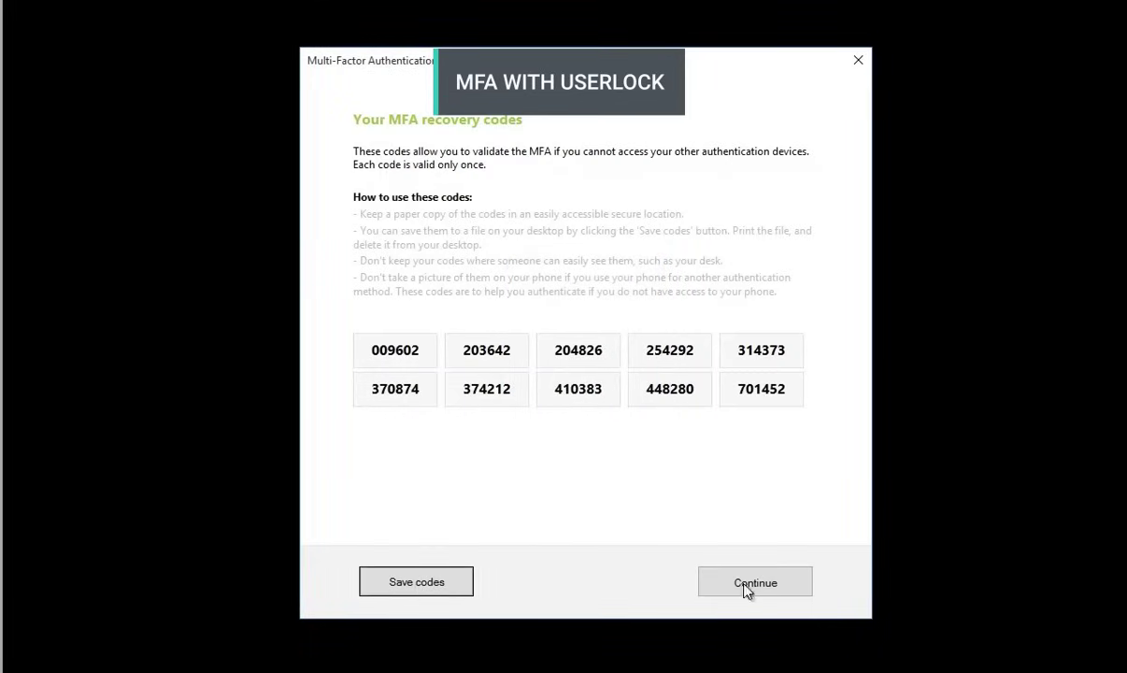
left_click(745, 587)
Step: Sign in, enter a wrong MFA code, and send a help request to the administrator
type("●●●●●●●●●●●")
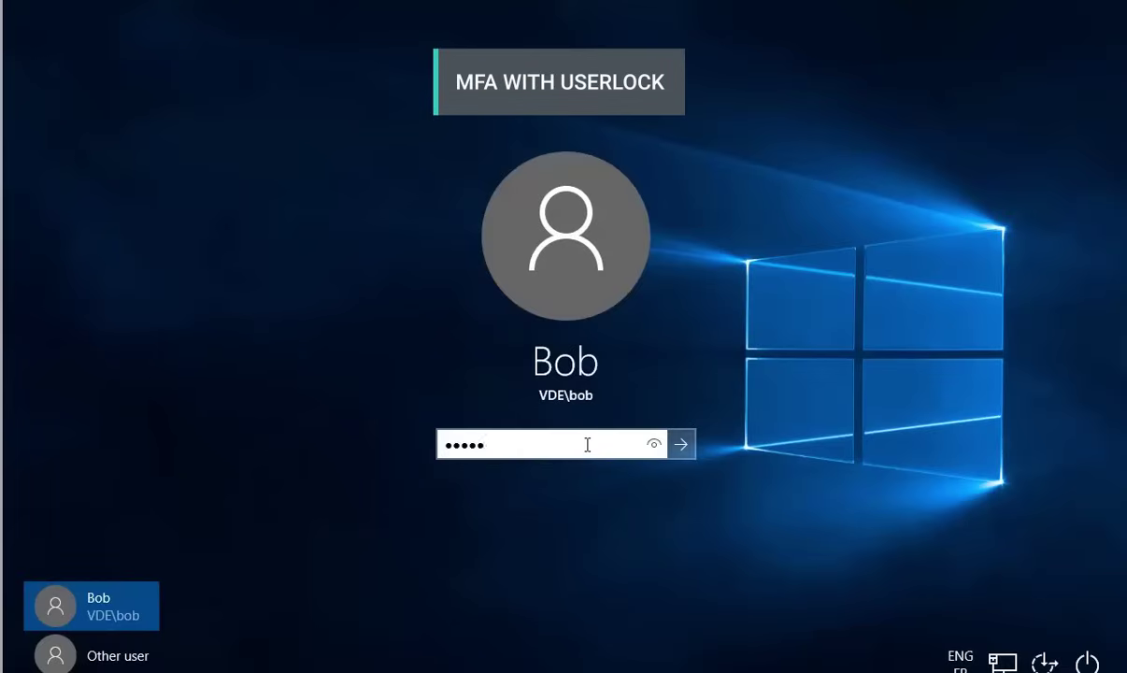
key("Return")
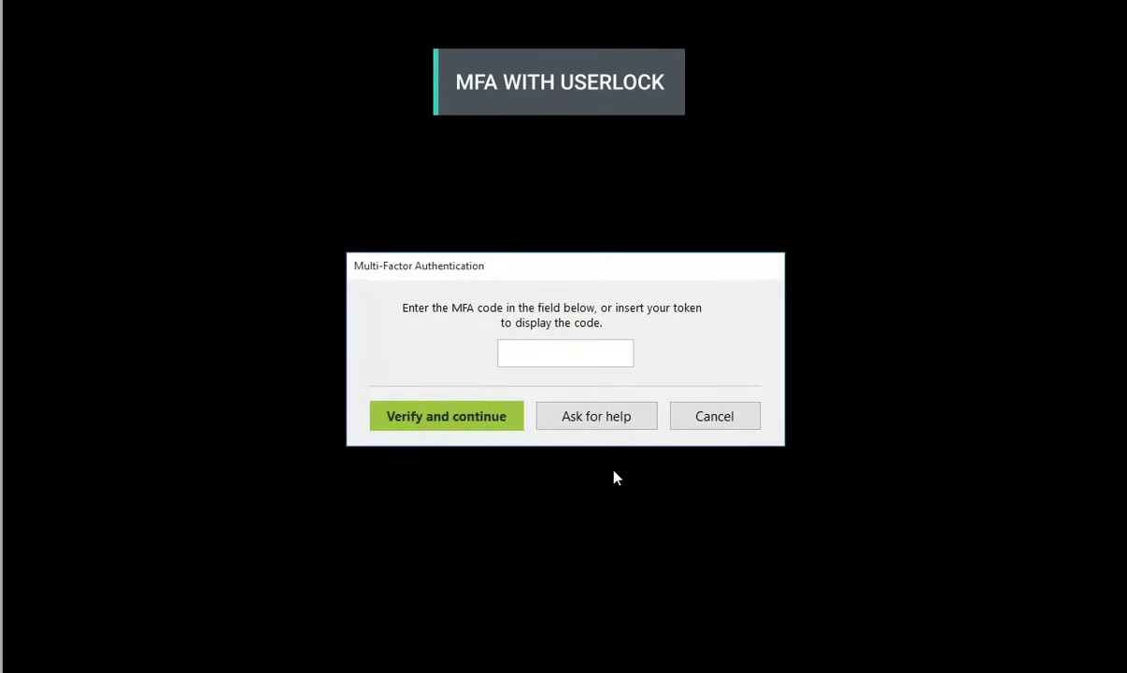
type("555555")
key("Return")
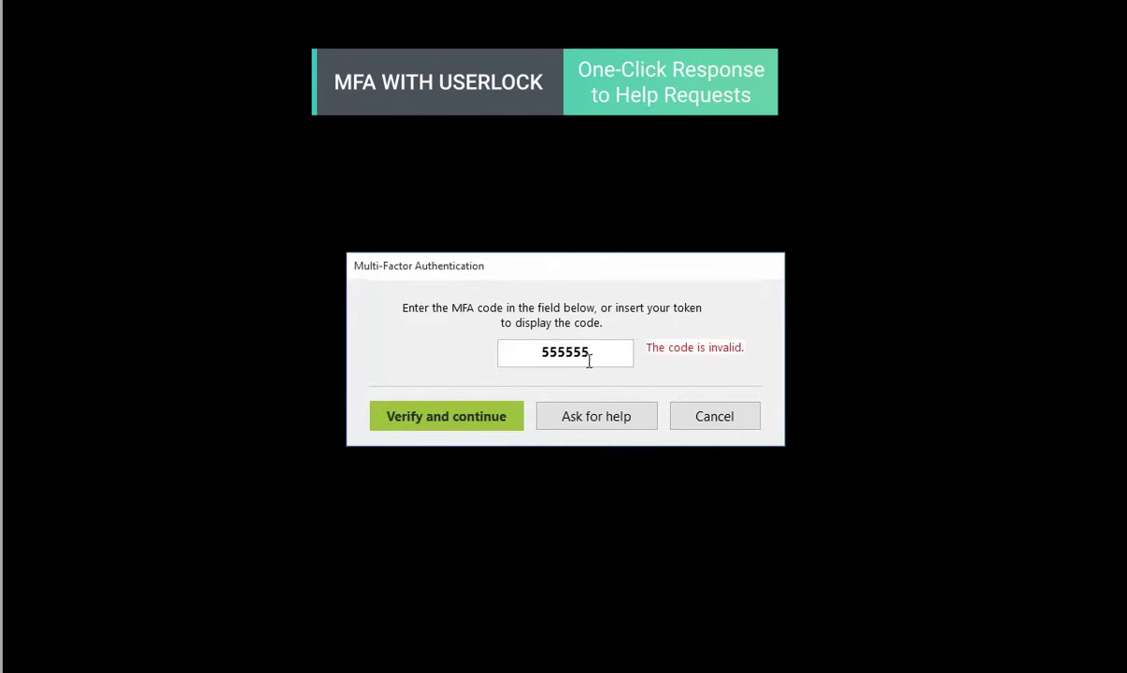
left_click(594, 420)
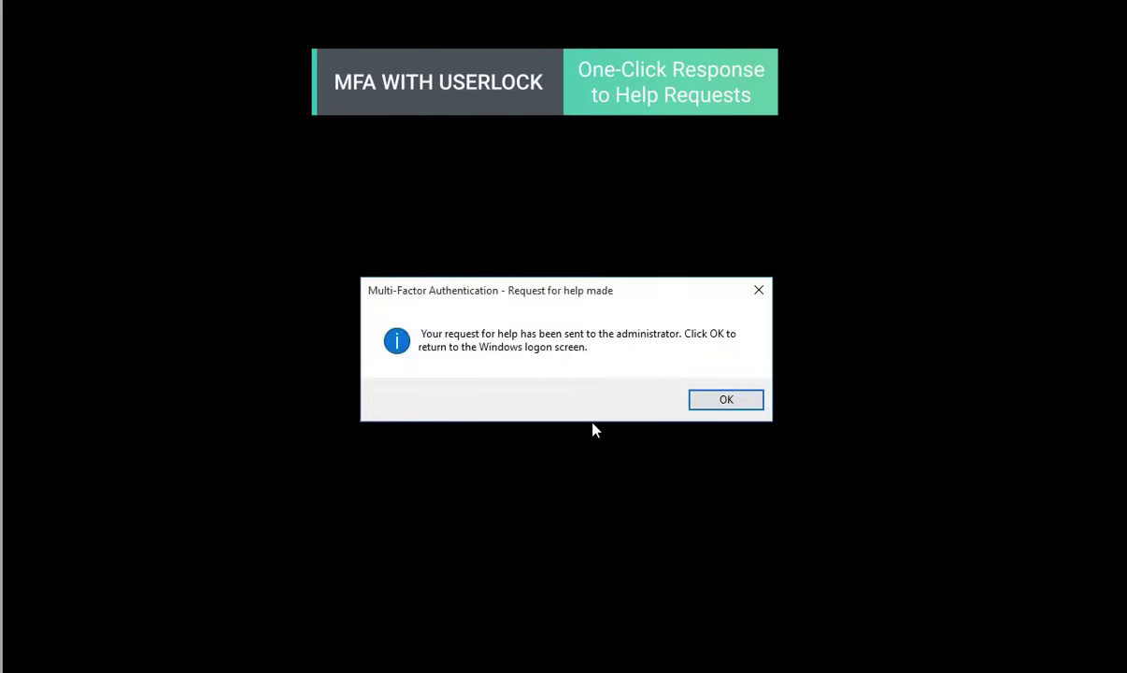
left_click(730, 402)
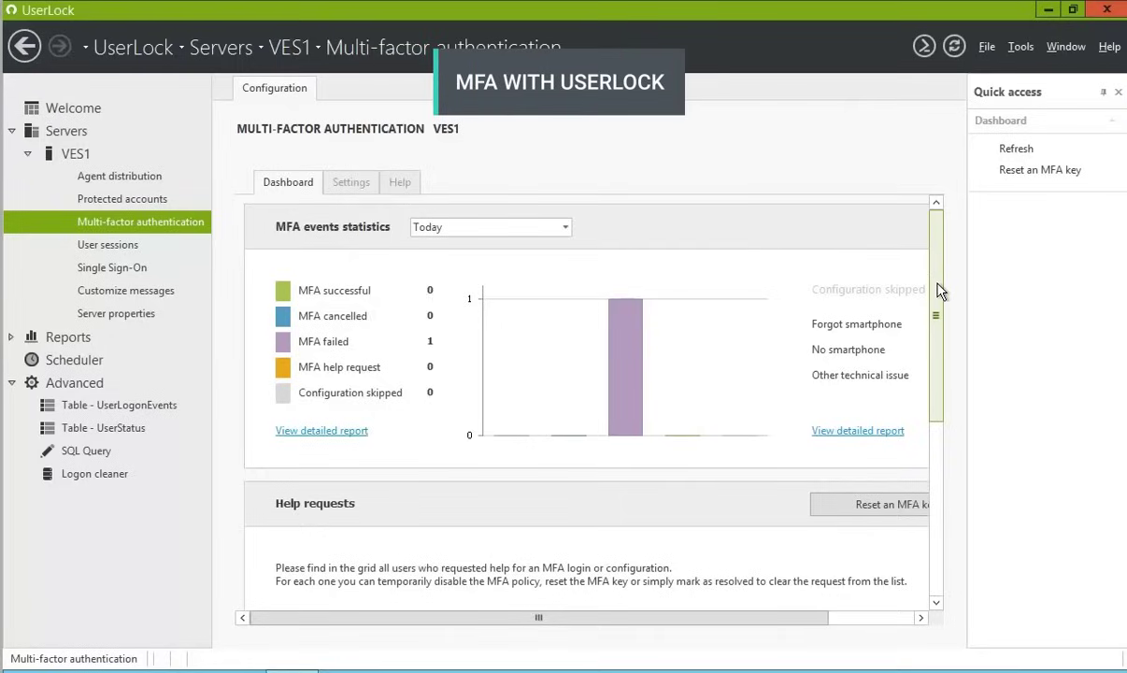
Step: Temporarily disable MFA for the pending help request, then scroll back to the statistics
scroll(937, 374, "down", 2)
left_click_drag(938, 402, 935, 471)
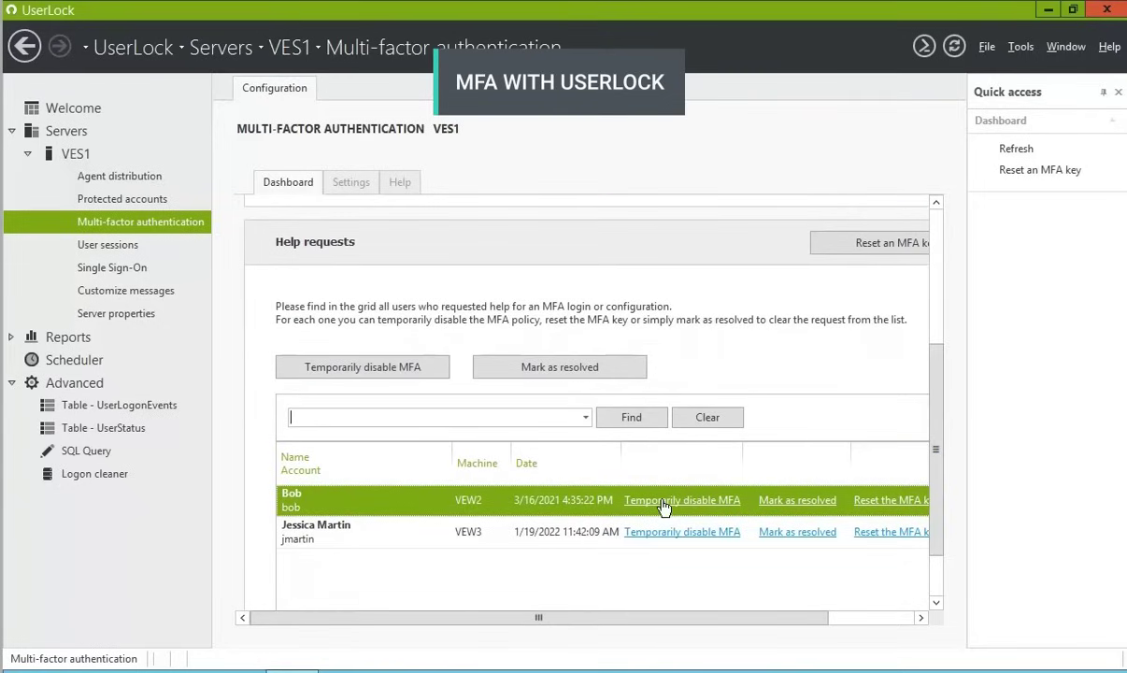
left_click(662, 500)
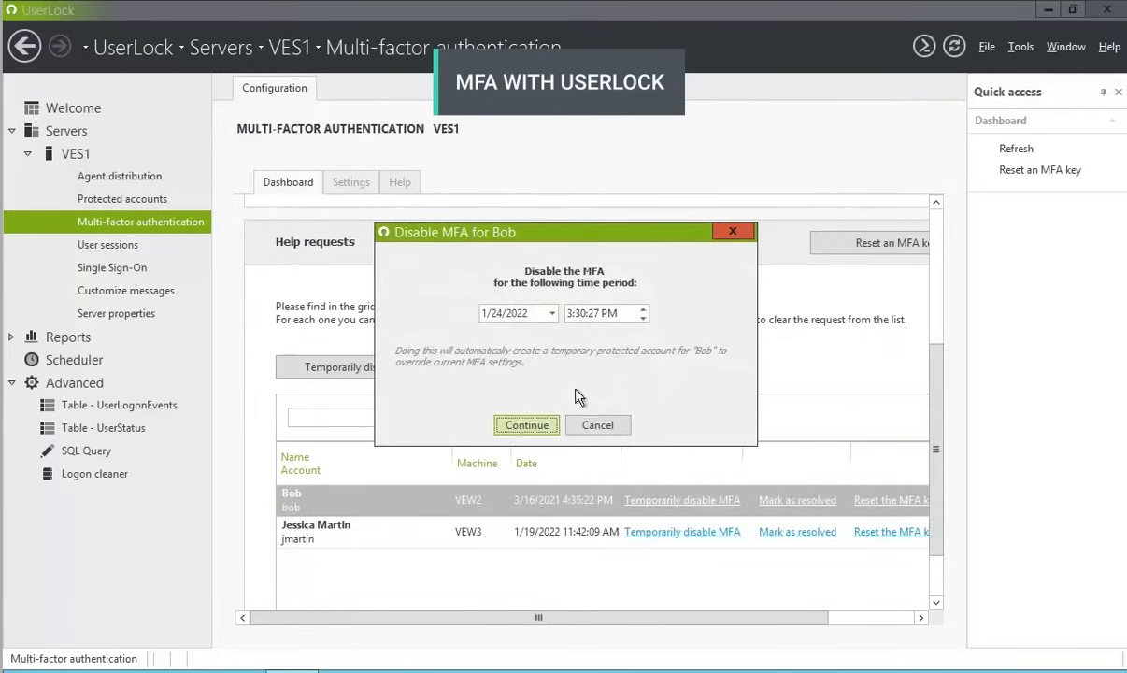
left_click(528, 425)
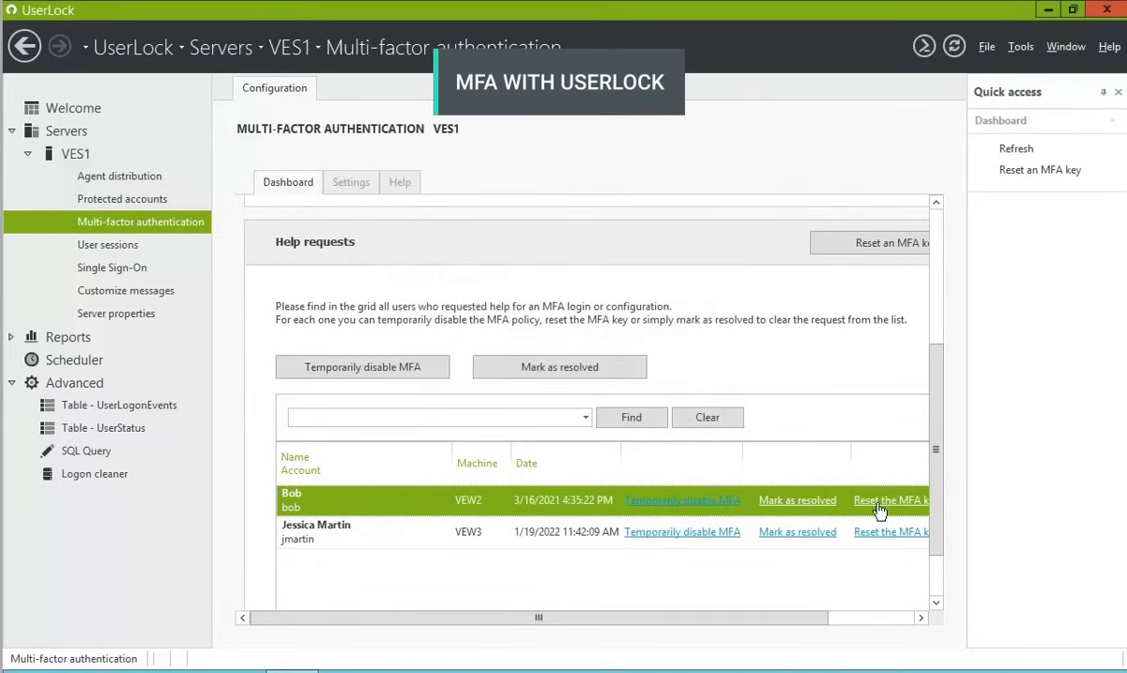
left_click_drag(934, 516, 943, 352)
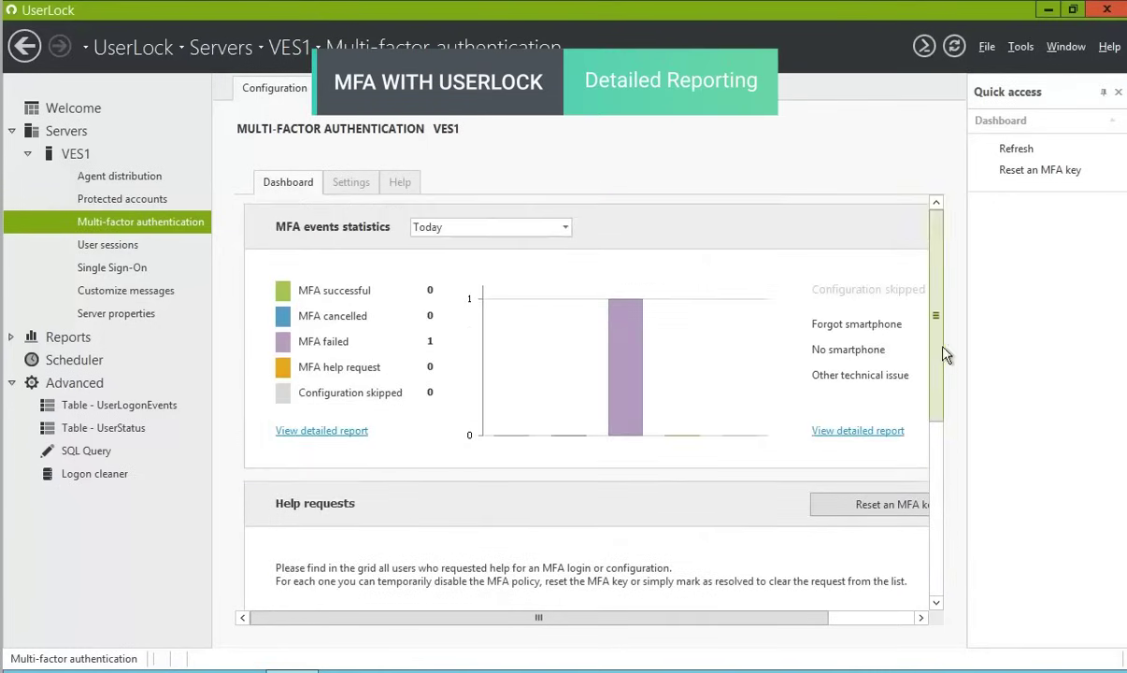
Step: Show MFA statistics for the last 15 days and view the All MFA events report
left_click(562, 228)
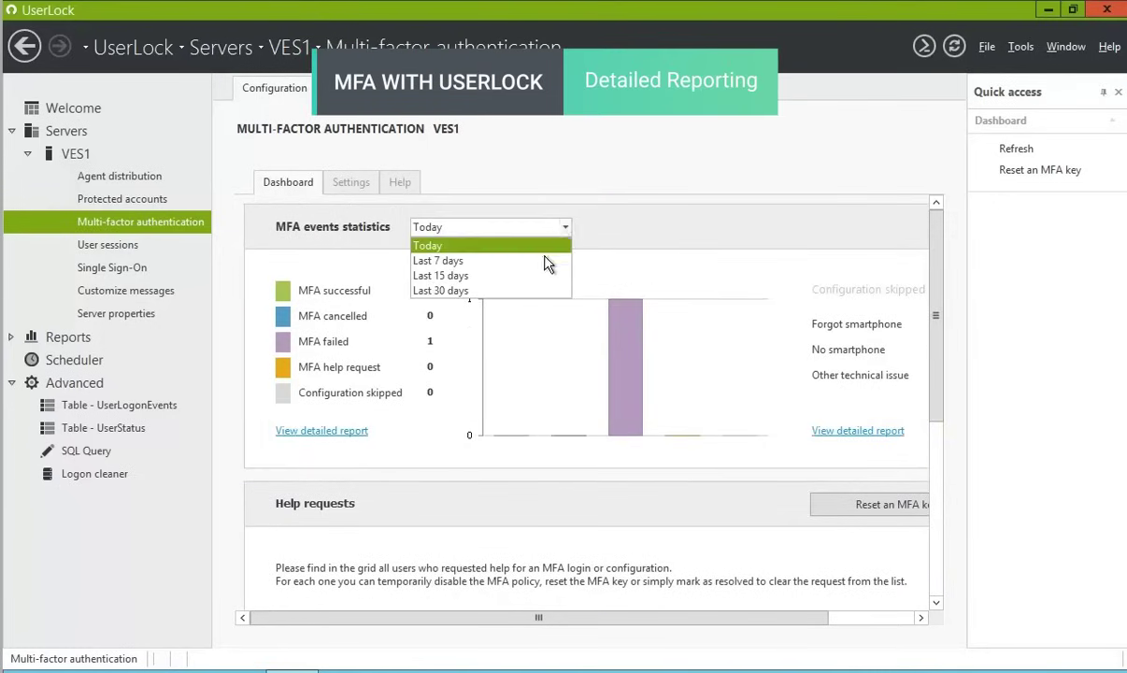
left_click(527, 277)
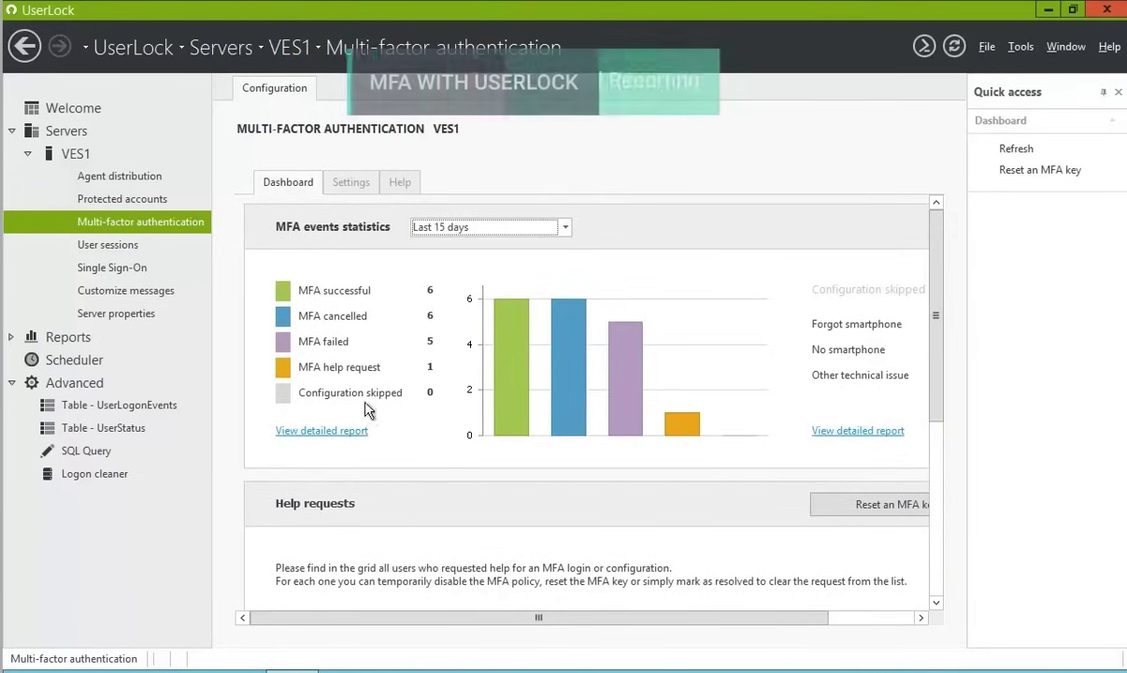
left_click(312, 431)
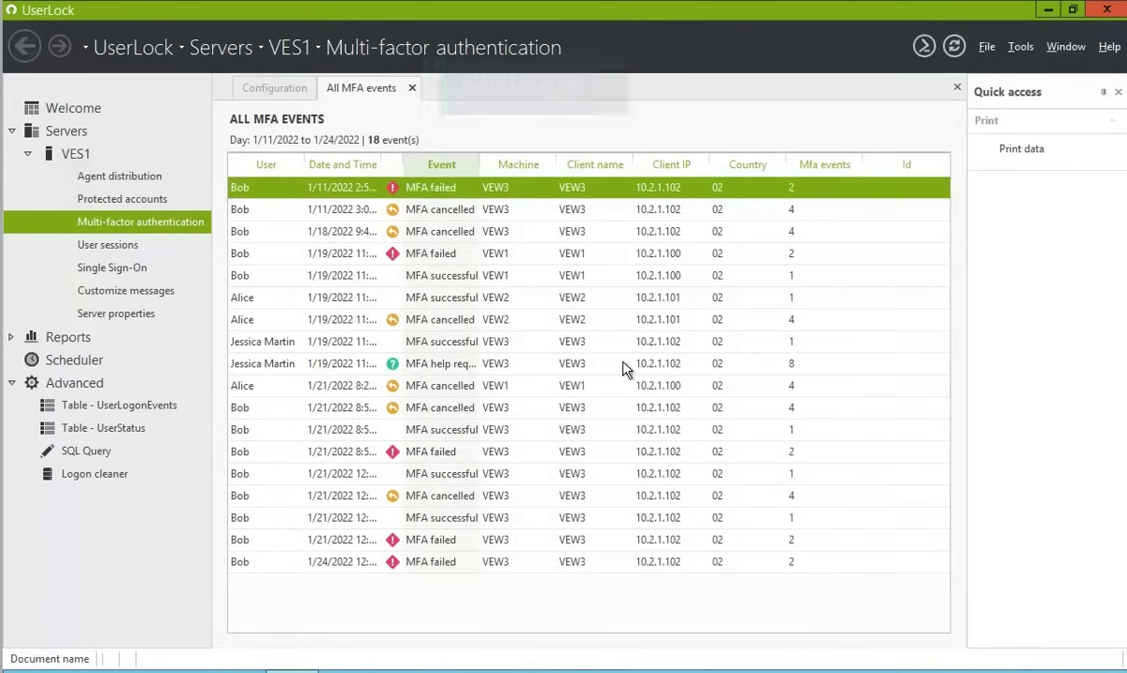
left_click(271, 88)
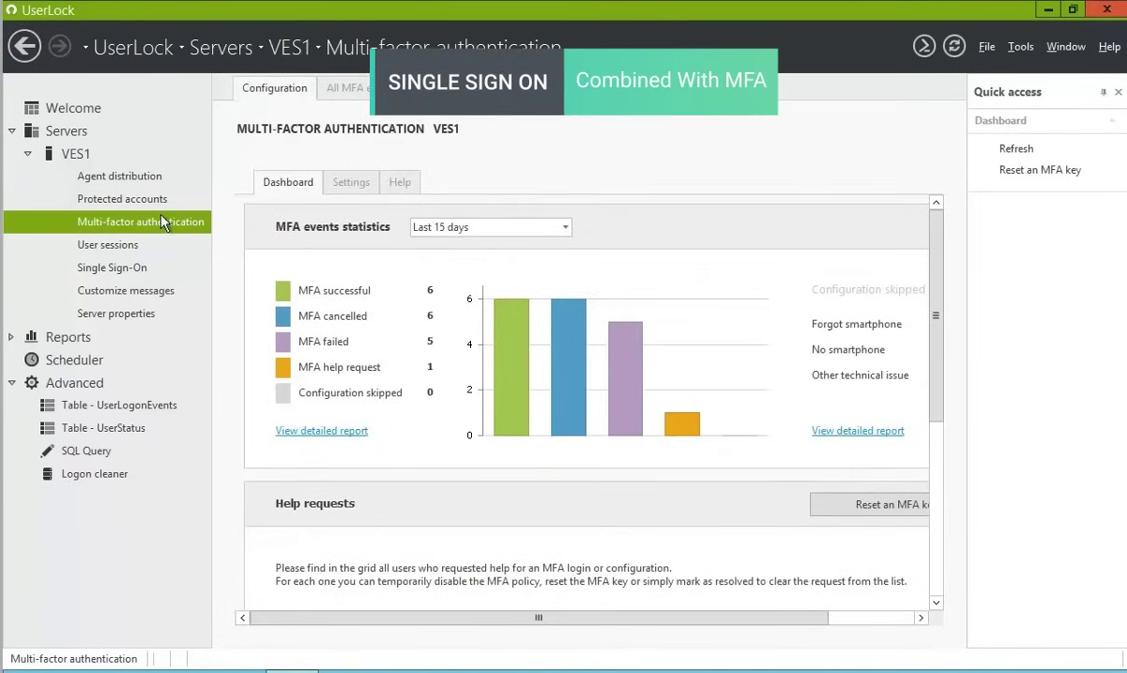
Step: Start a new Single Sign-On configuration, then sign in to Windows
left_click(114, 268)
left_click(837, 336)
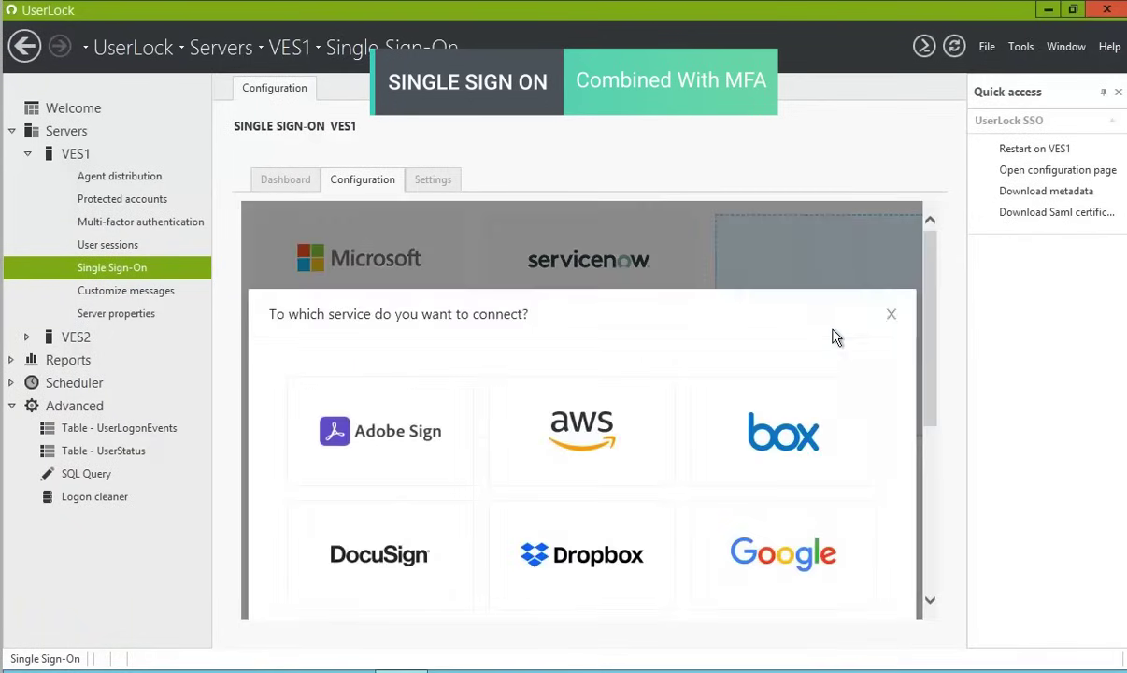
scroll(932, 301, "down", 2)
scroll(932, 301, "down", 4)
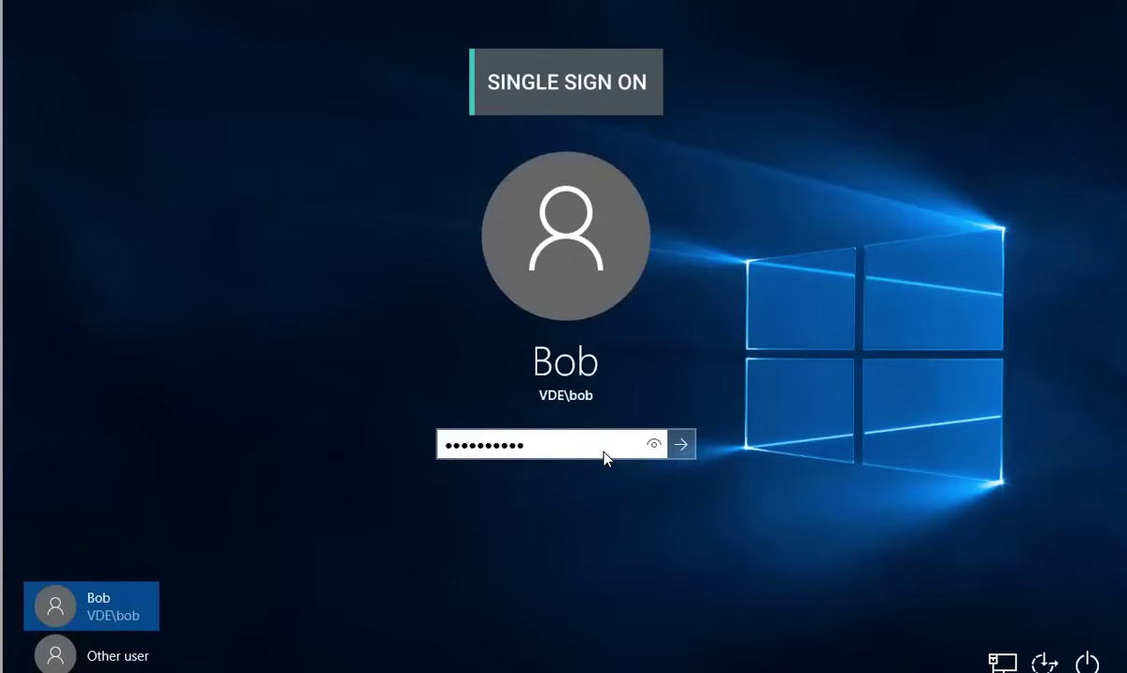
key("Return")
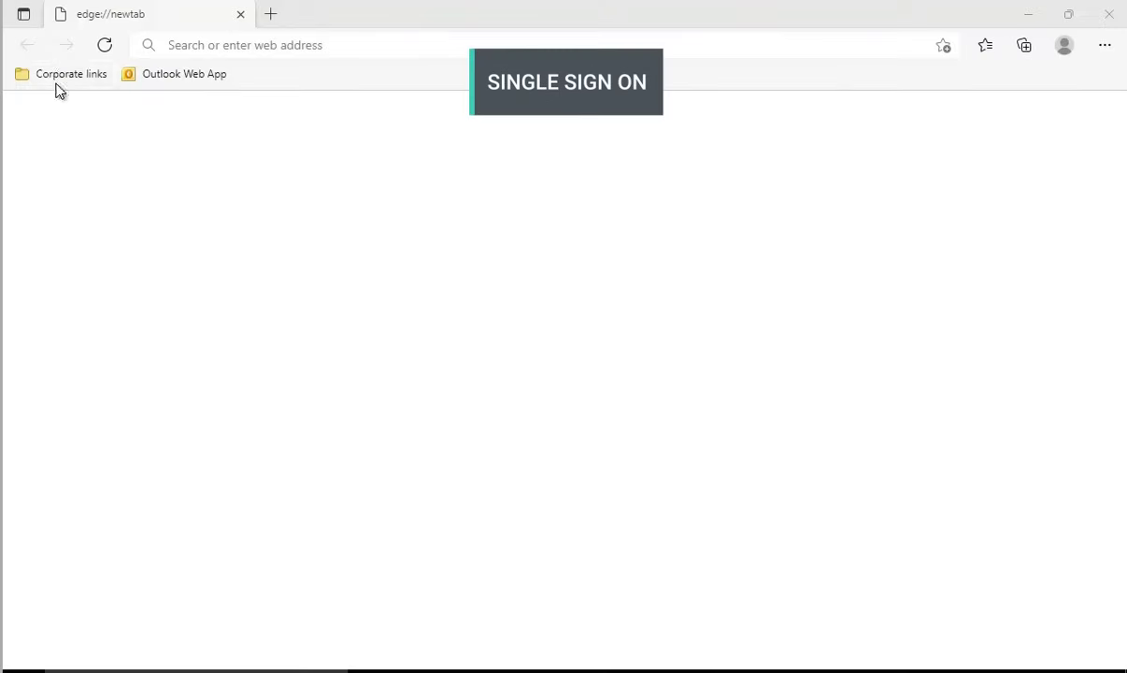
Step: Sign in to Office 365 from Corporate links using the user's account and MFA code
left_click(60, 74)
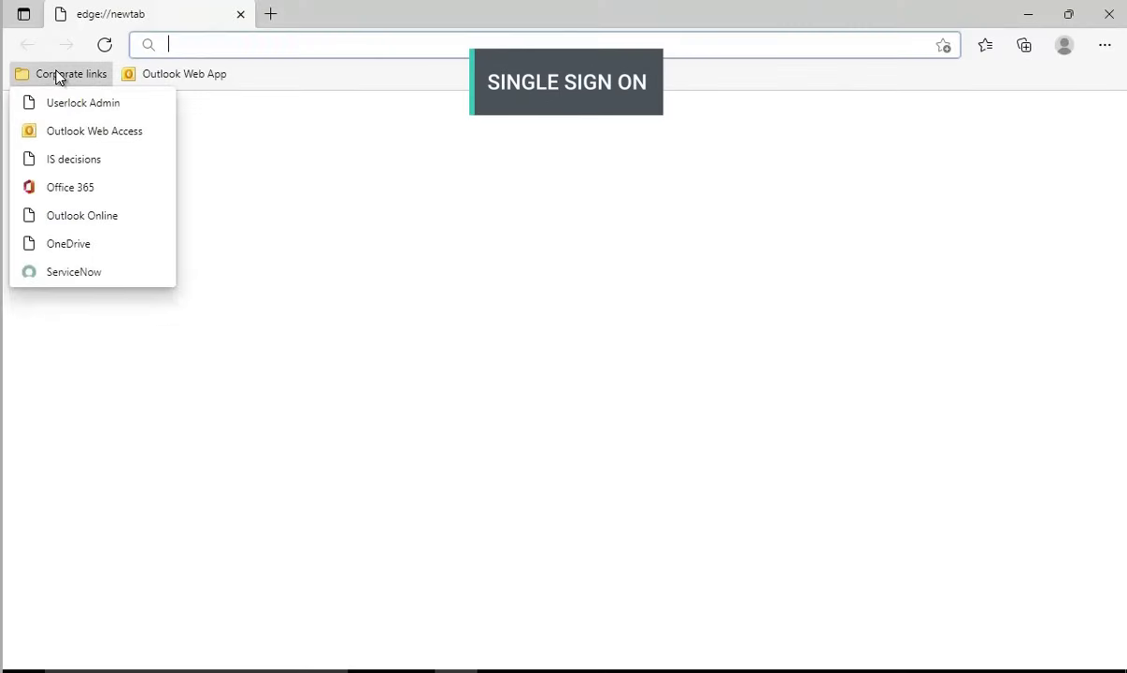
left_click(83, 187)
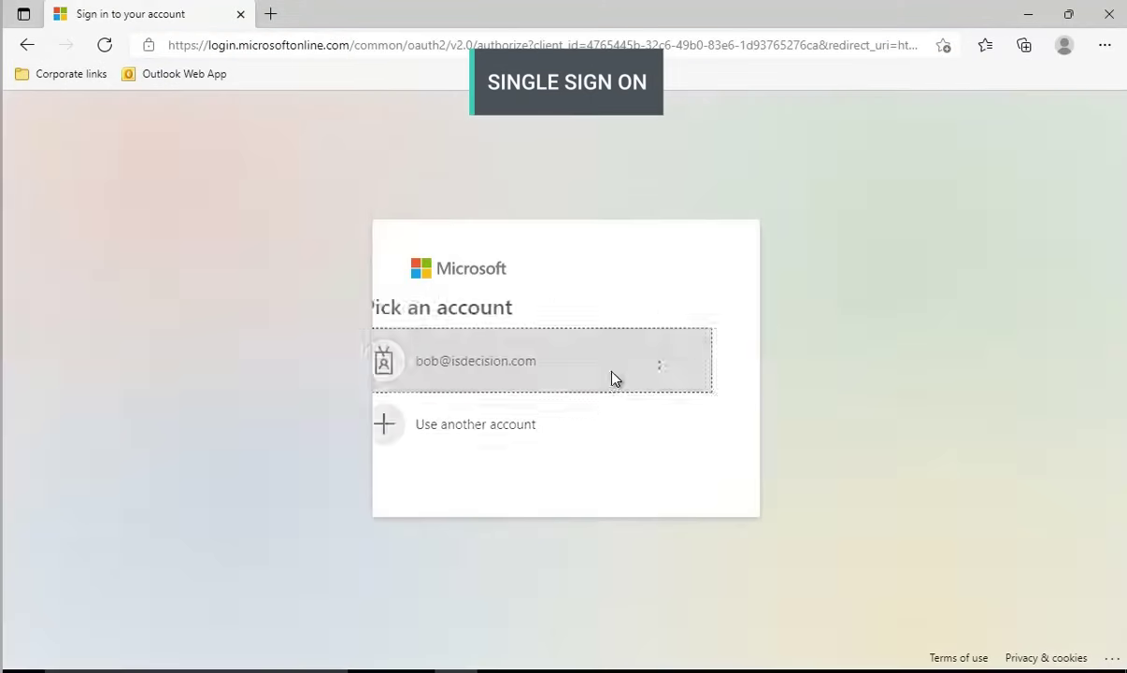
left_click(611, 378)
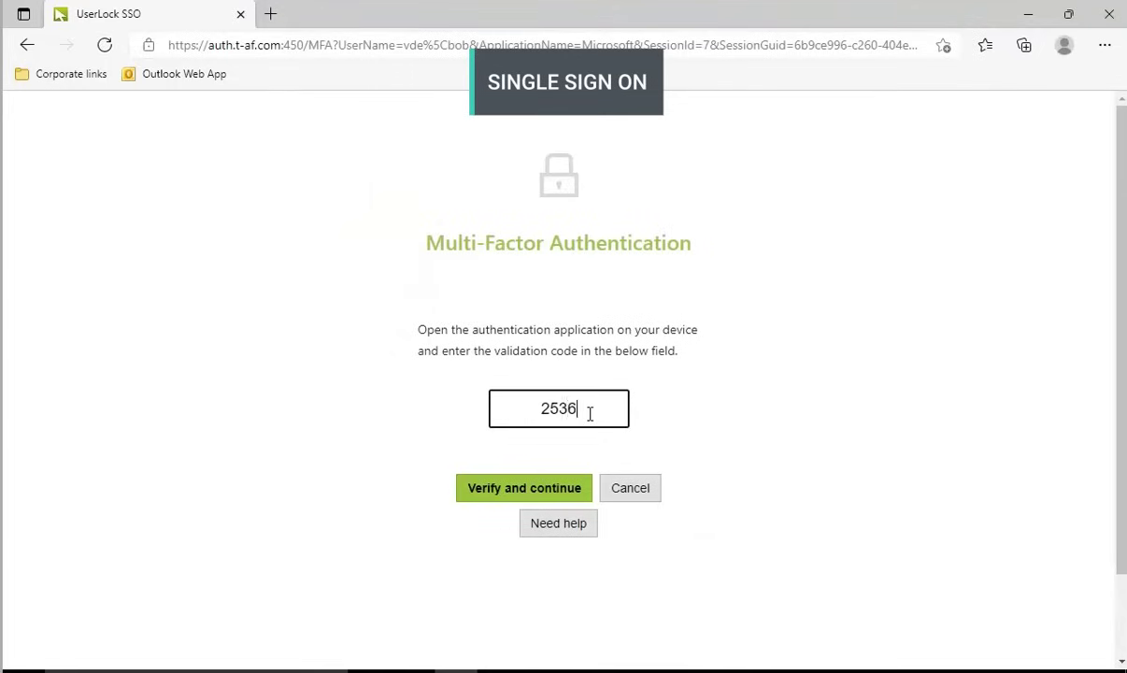
key("Return")
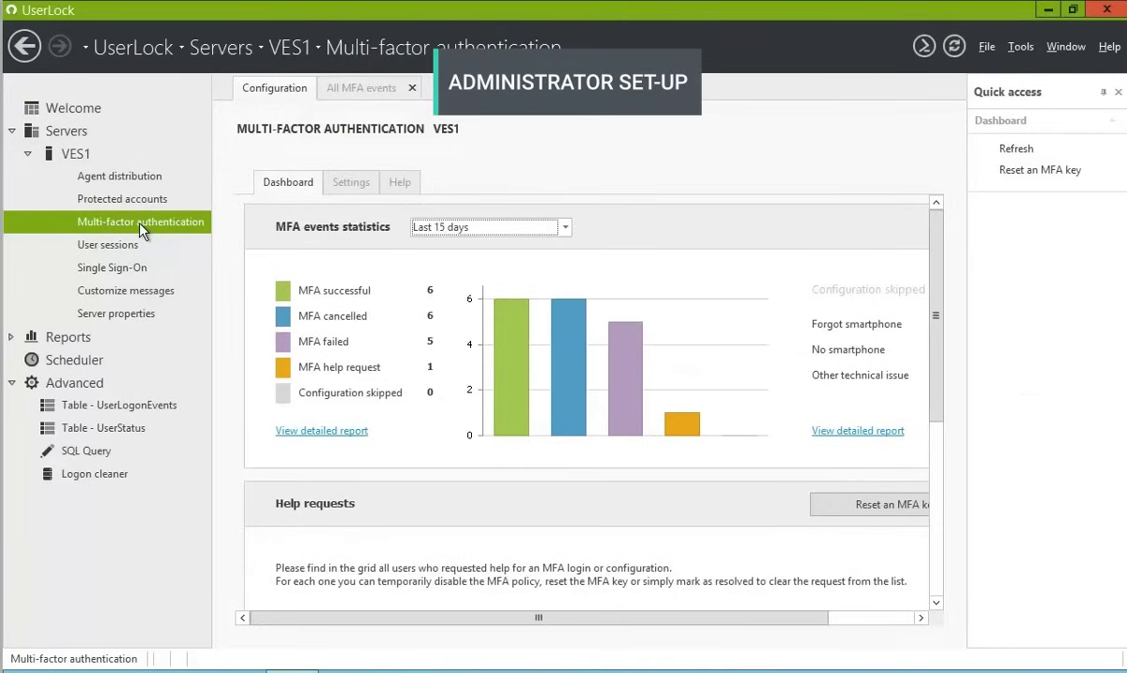
Step: Set logons without network connection to Ask for MFA in VES1's server properties
left_click(129, 318)
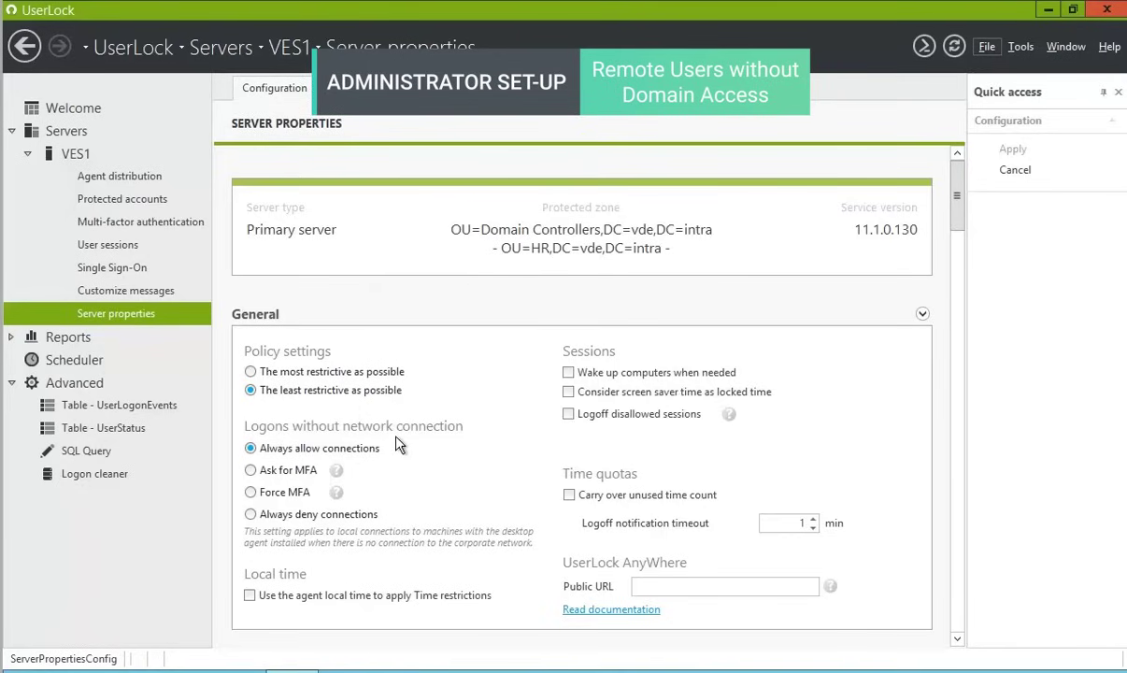
left_click(251, 471)
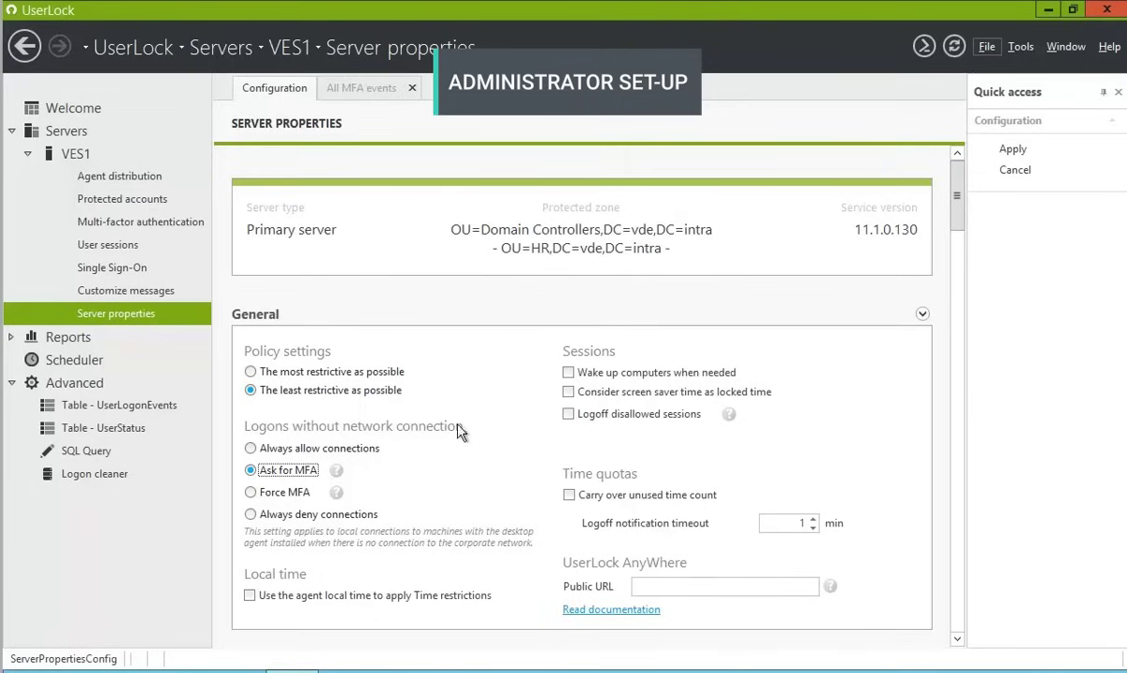
left_click(120, 219)
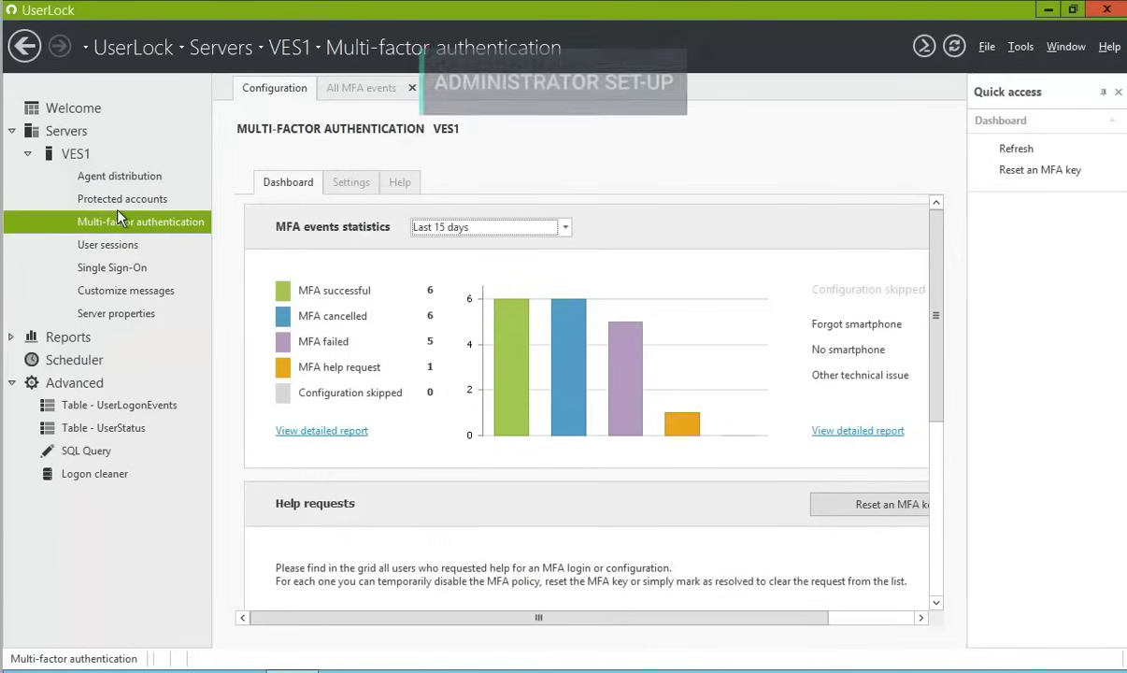